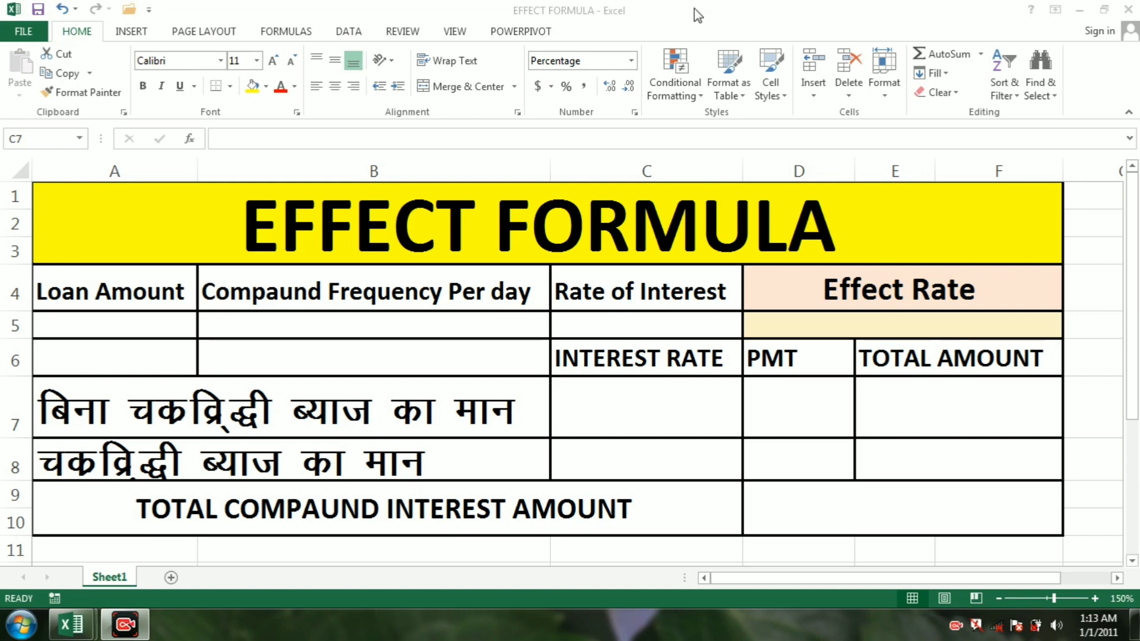
# Fill row 5 with a loan amount of 500000, a compound frequency of 6 and a 10% rate of interest.
pyautogui.click(91, 319)
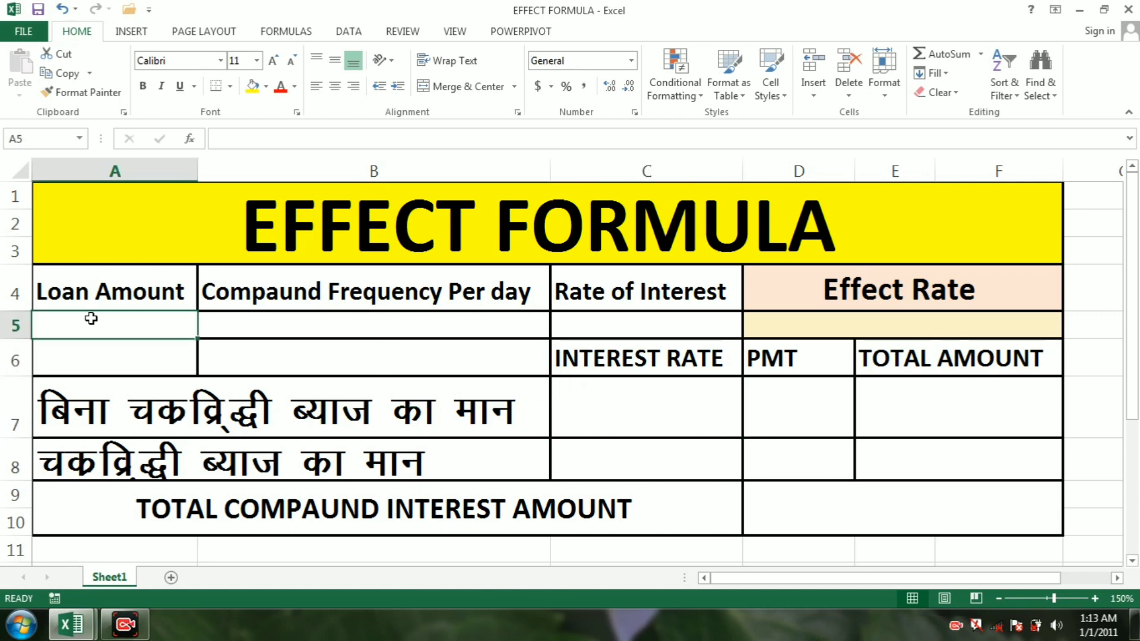
pyautogui.write('5000')
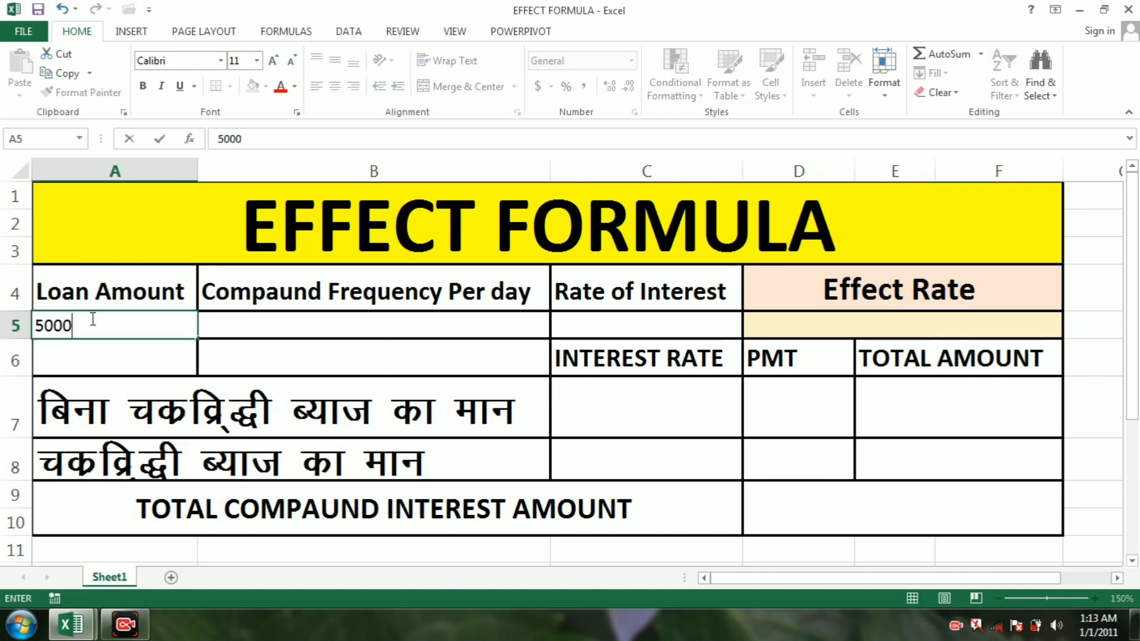
pyautogui.write('00')
pyautogui.click(301, 327)
pyautogui.write('6')
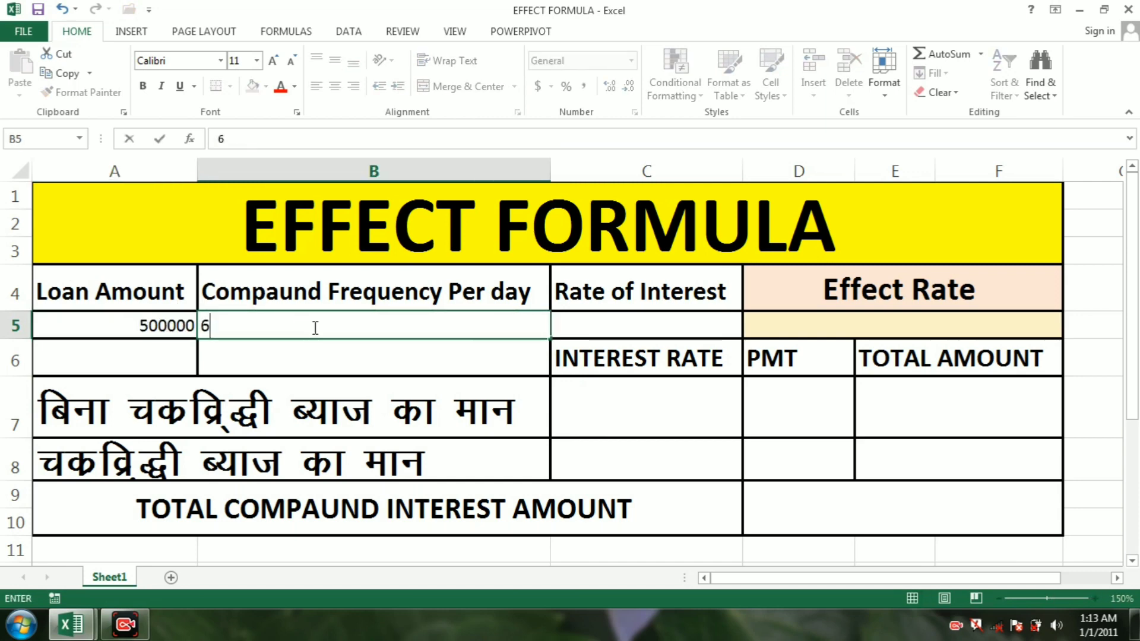
pyautogui.click(613, 330)
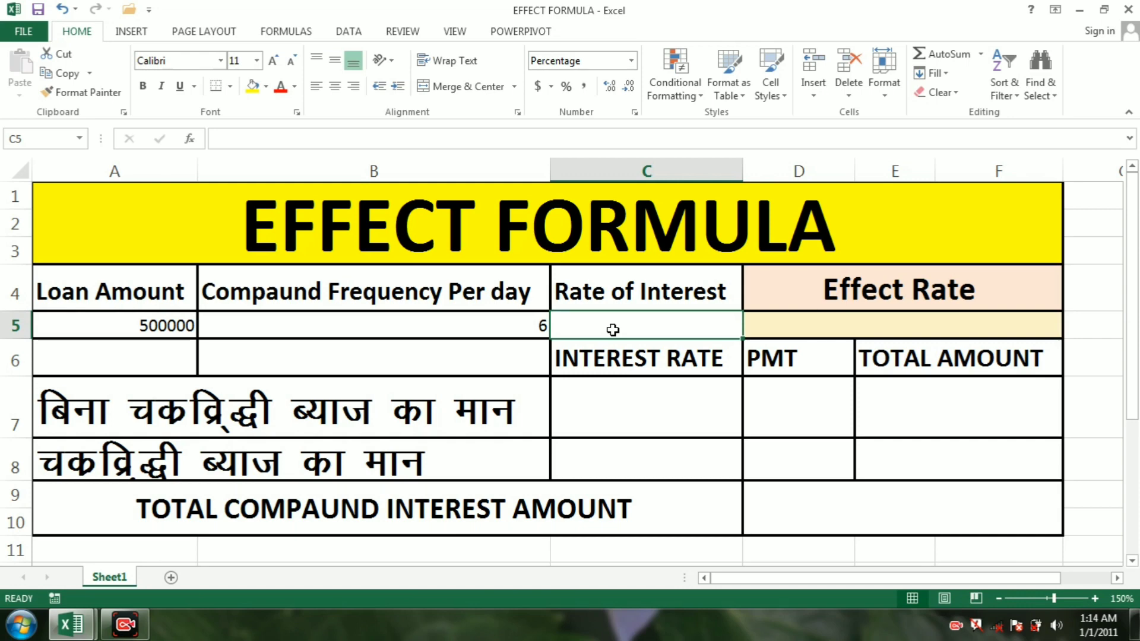
pyautogui.write('10')
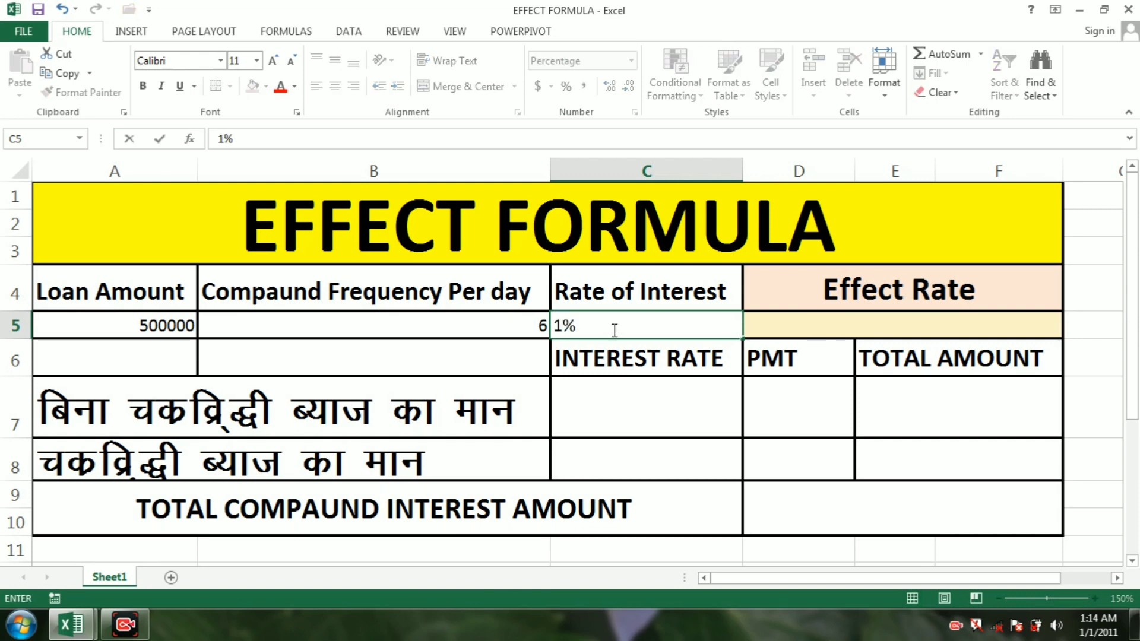
# Calculate the effective rate in the merged cell D5 with the formula =EFFECT(C5,B5).
pyautogui.click(837, 332)
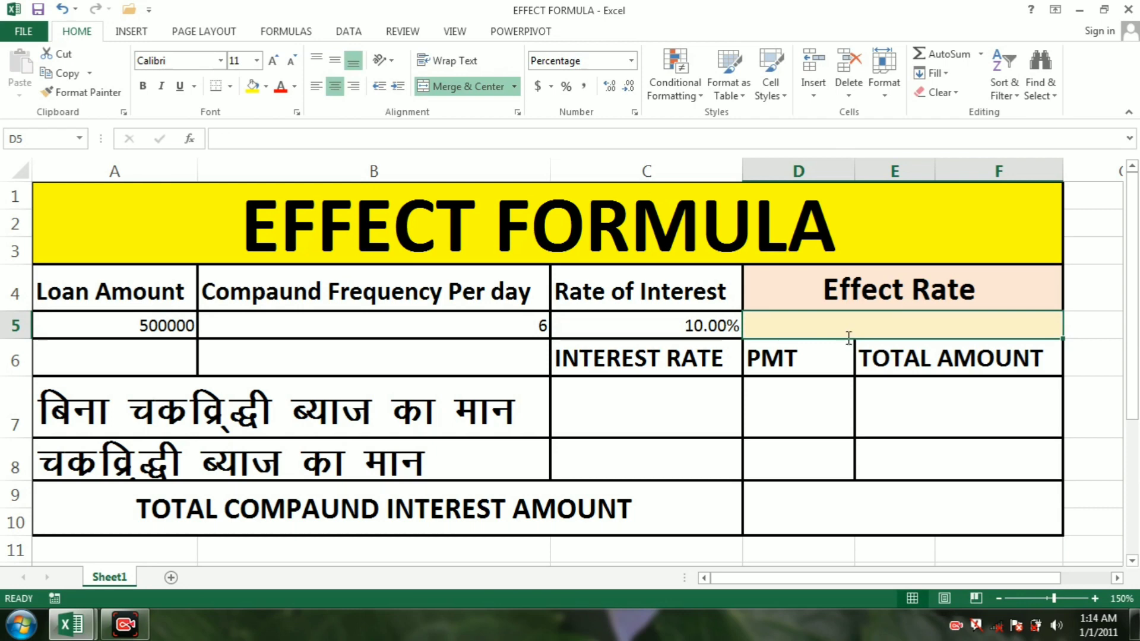
pyautogui.write('=e')
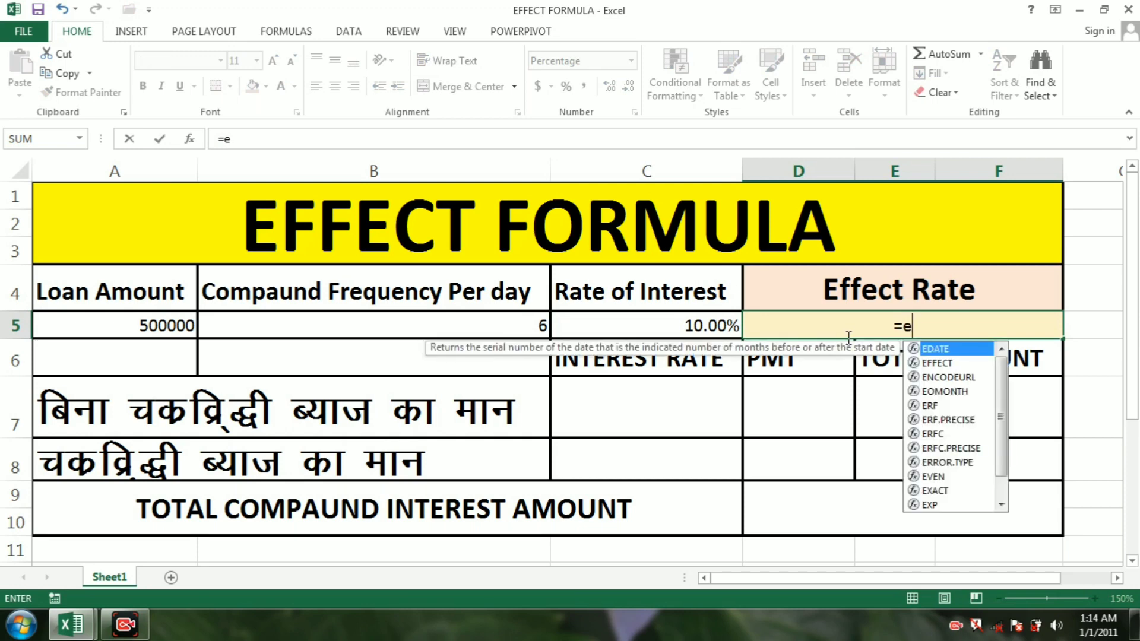
pyautogui.write('ff')
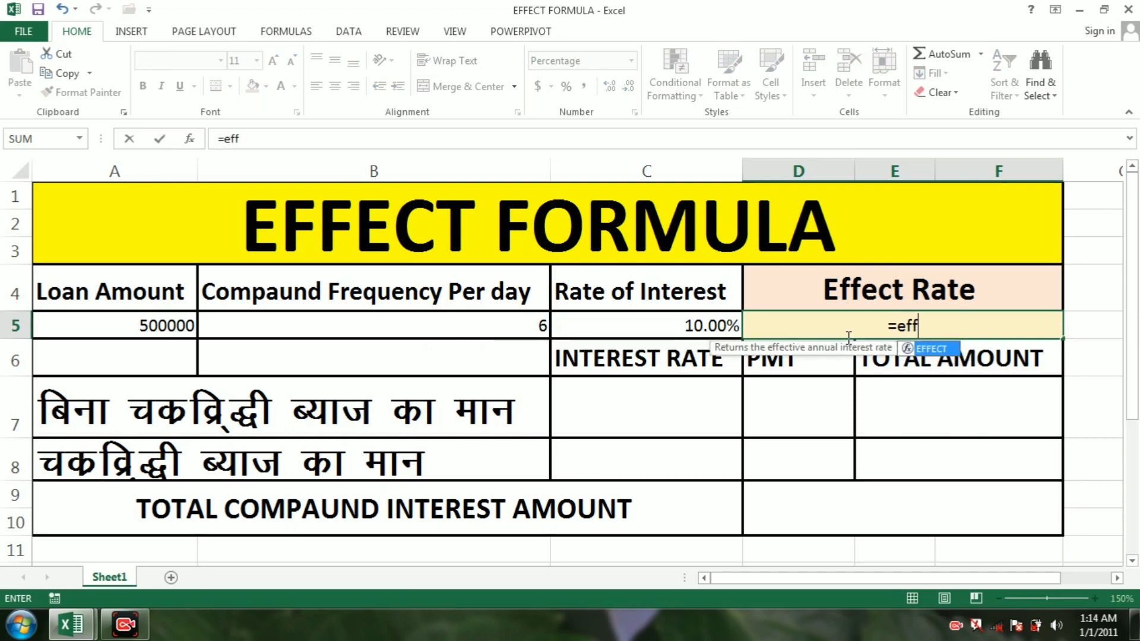
pyautogui.press('Tab')
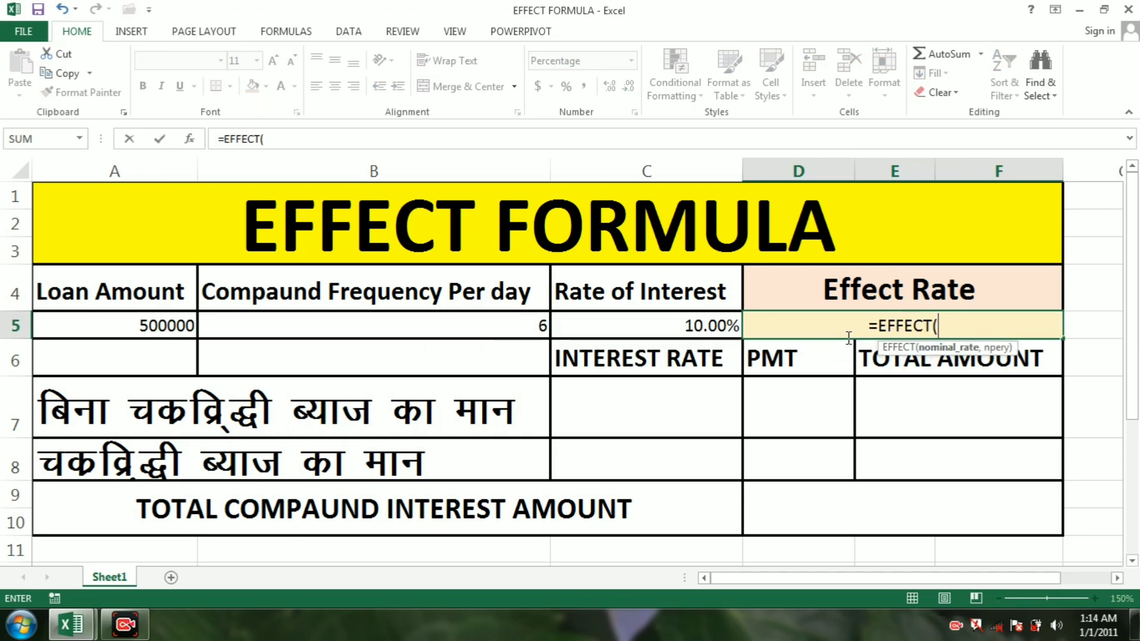
pyautogui.click(635, 331)
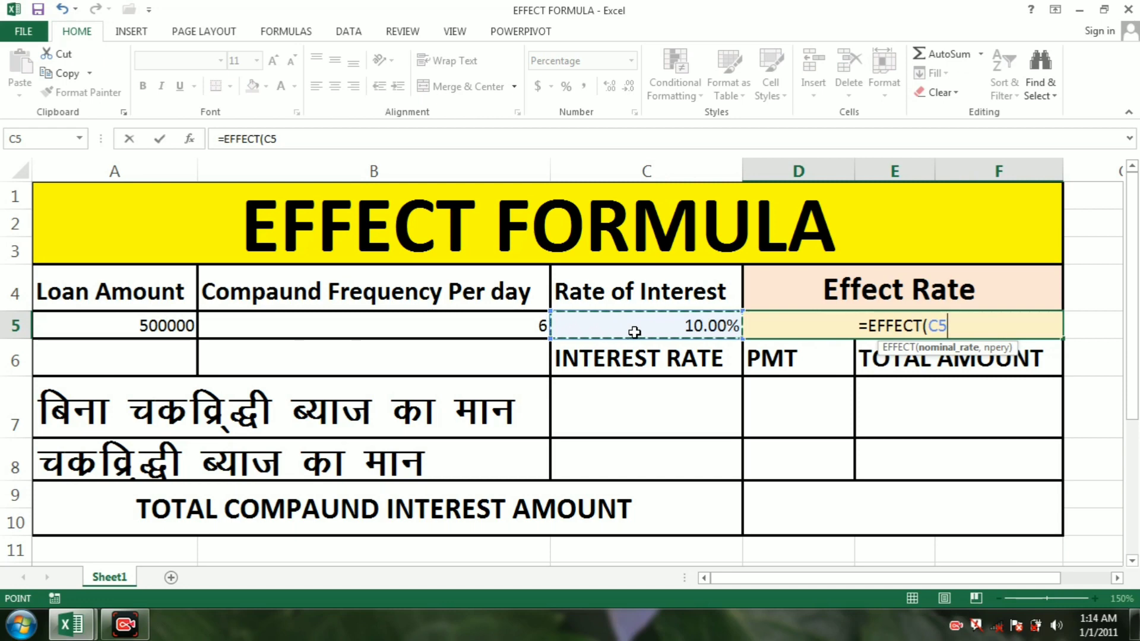
pyautogui.write(',')
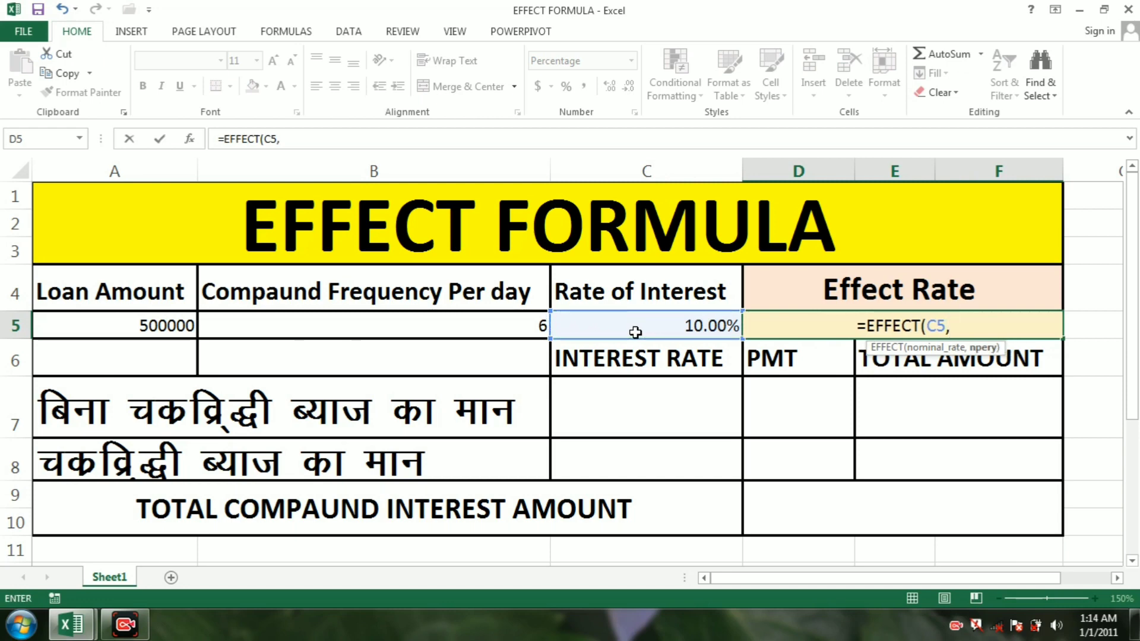
pyautogui.click(502, 326)
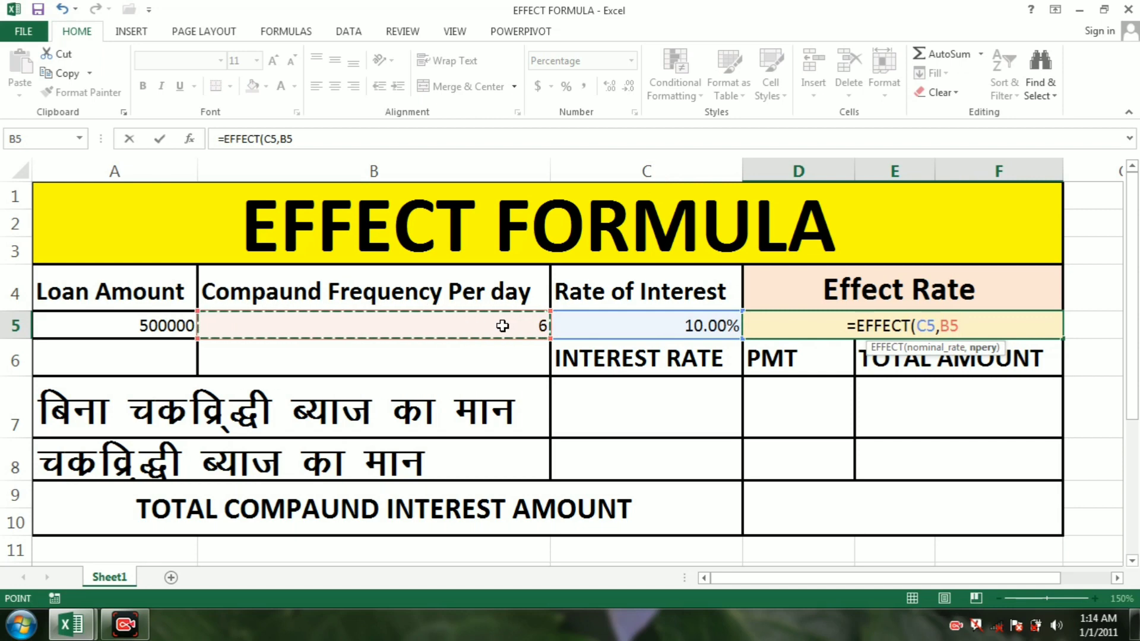
pyautogui.write(')')
pyautogui.press('Return')
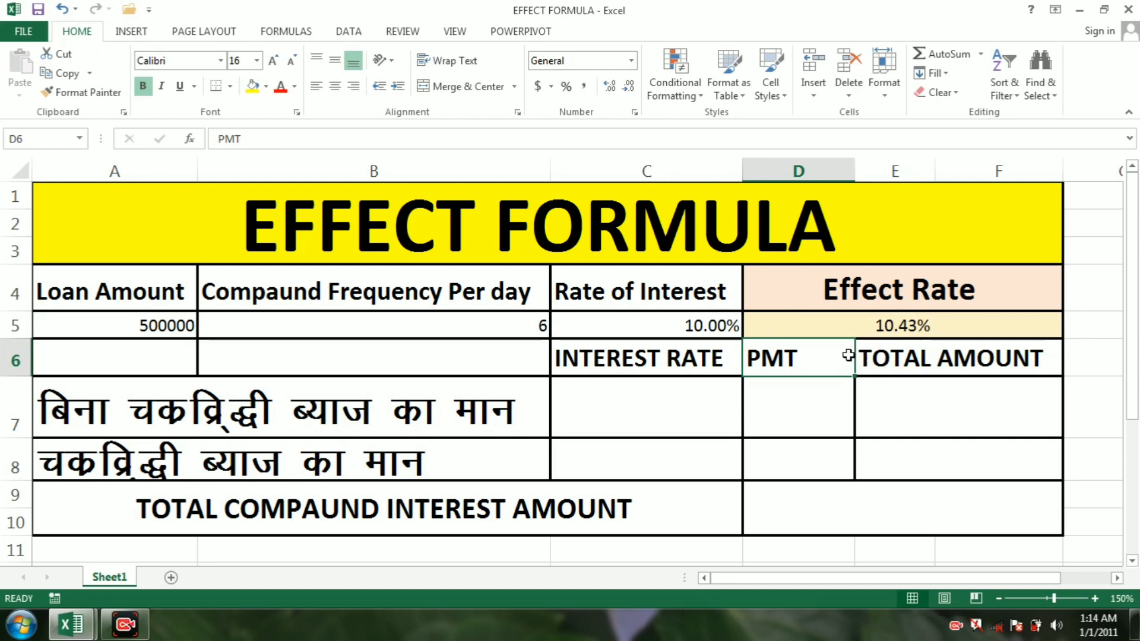
# Enter 10% as the non-compound interest rate in C7 and calculate the compound rate in C8 with =EFFECT(C7,B5).
pyautogui.click(638, 390)
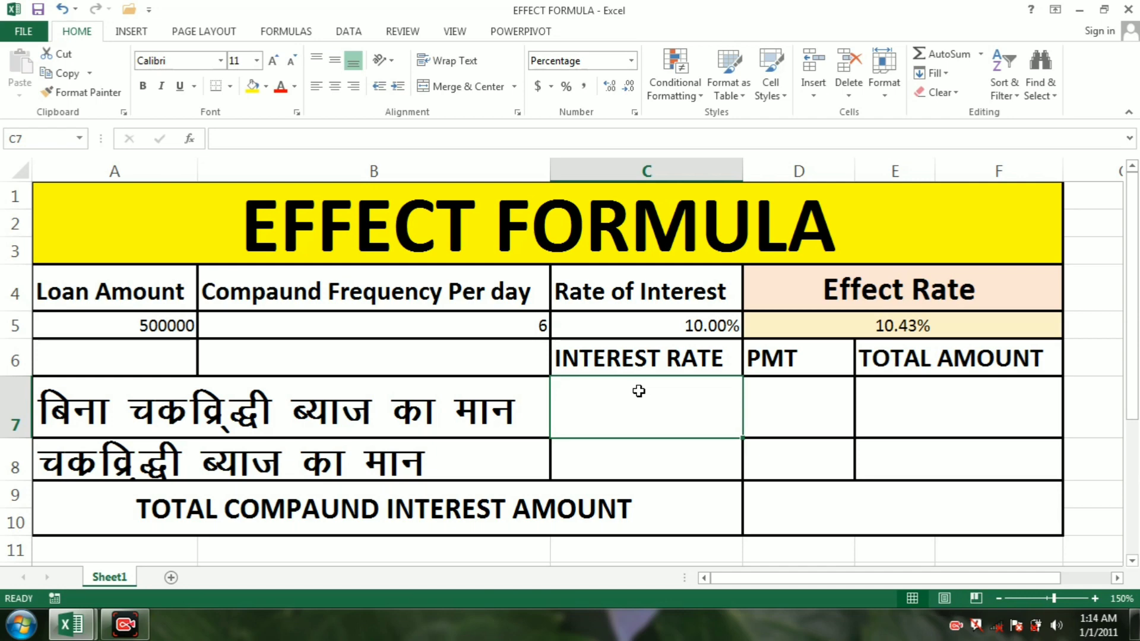
pyautogui.write('10')
pyautogui.click(606, 469)
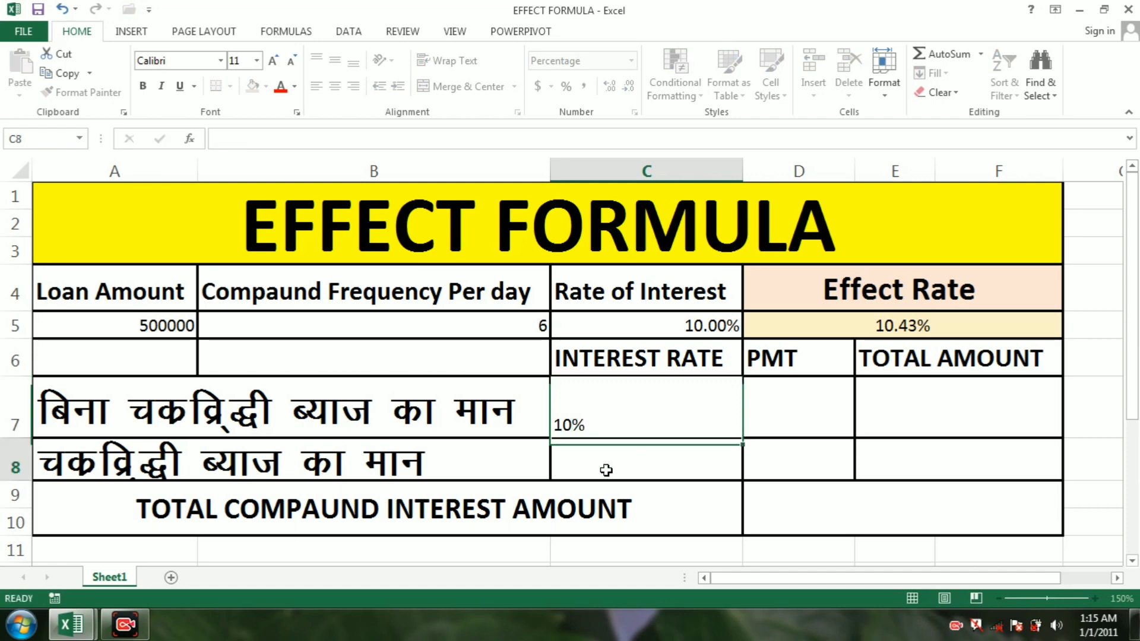
pyautogui.write('=')
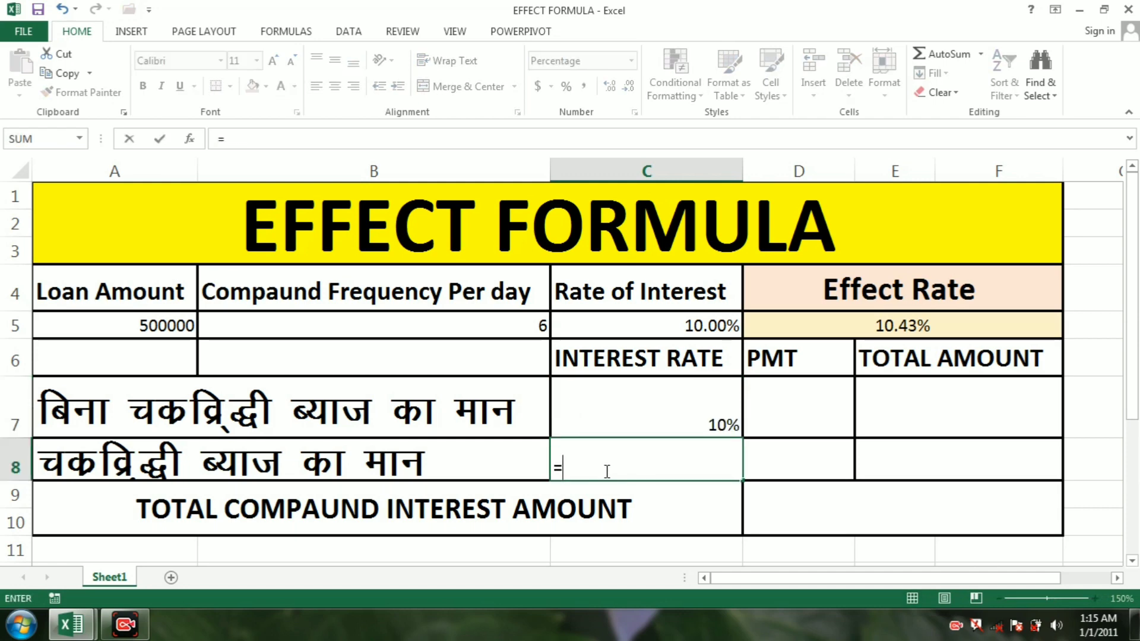
pyautogui.write('e')
pyautogui.click(607, 471)
pyautogui.write('f')
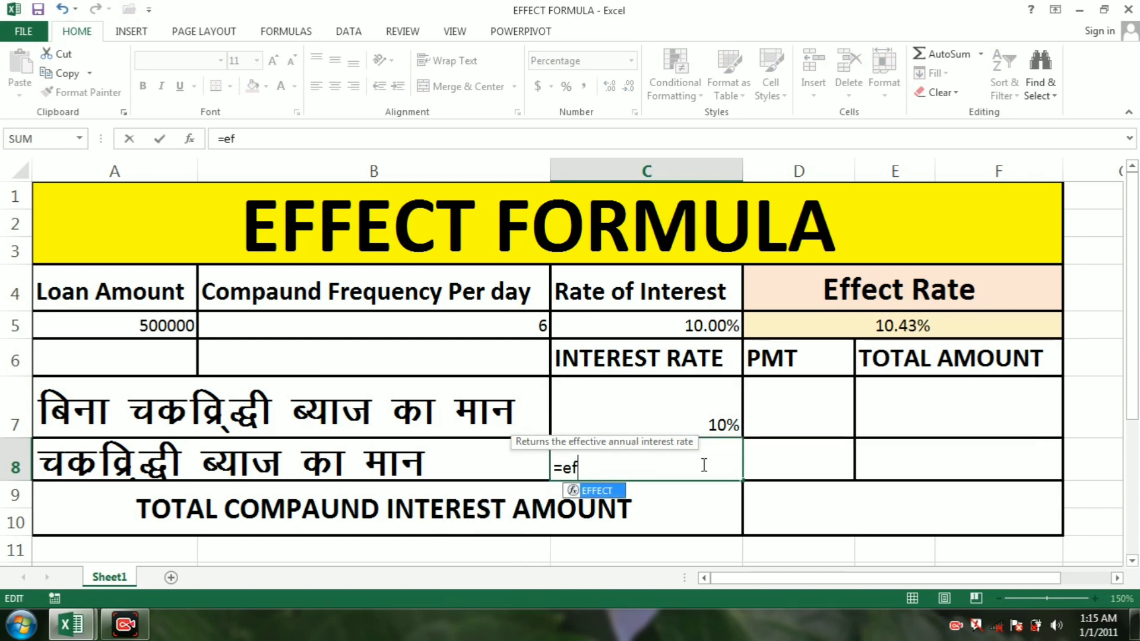
pyautogui.press('Tab')
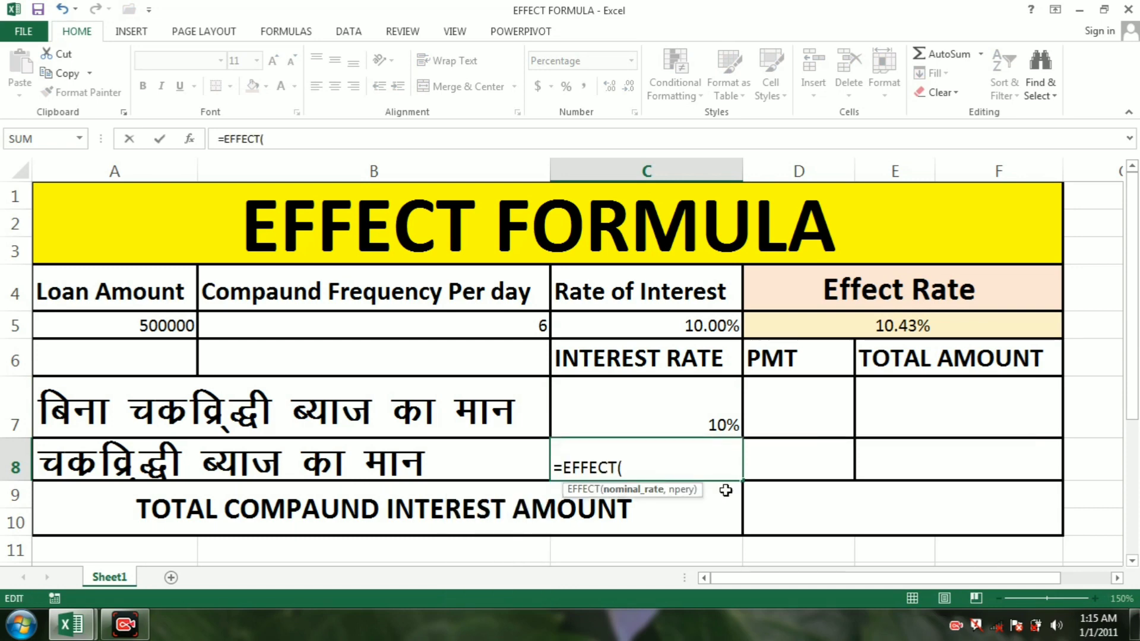
pyautogui.click(714, 422)
pyautogui.write(',')
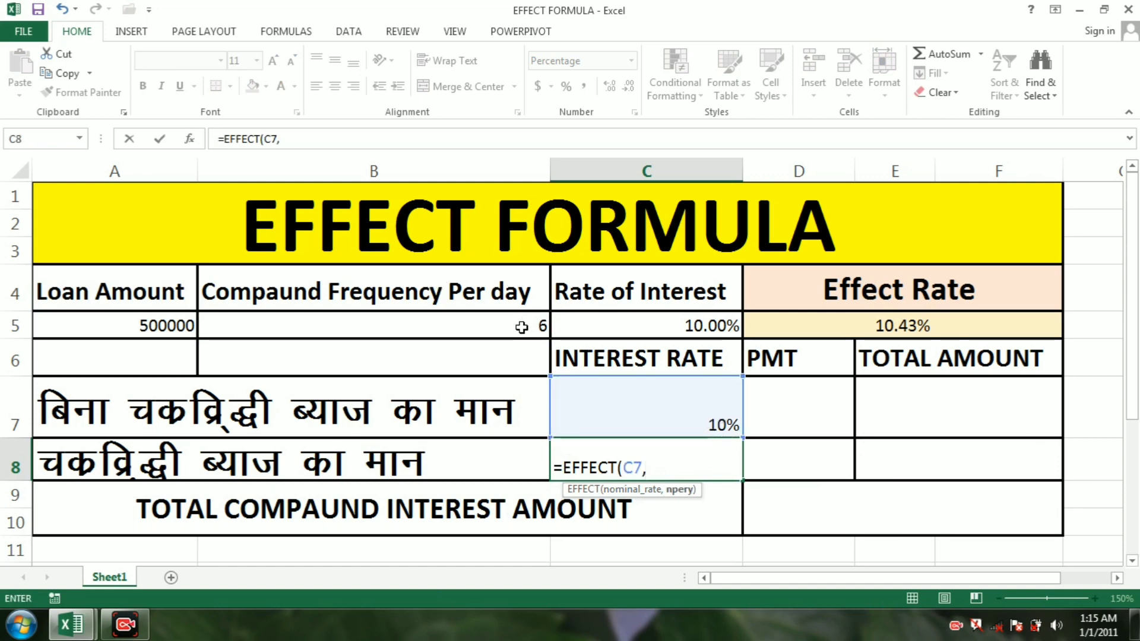
pyautogui.click(519, 327)
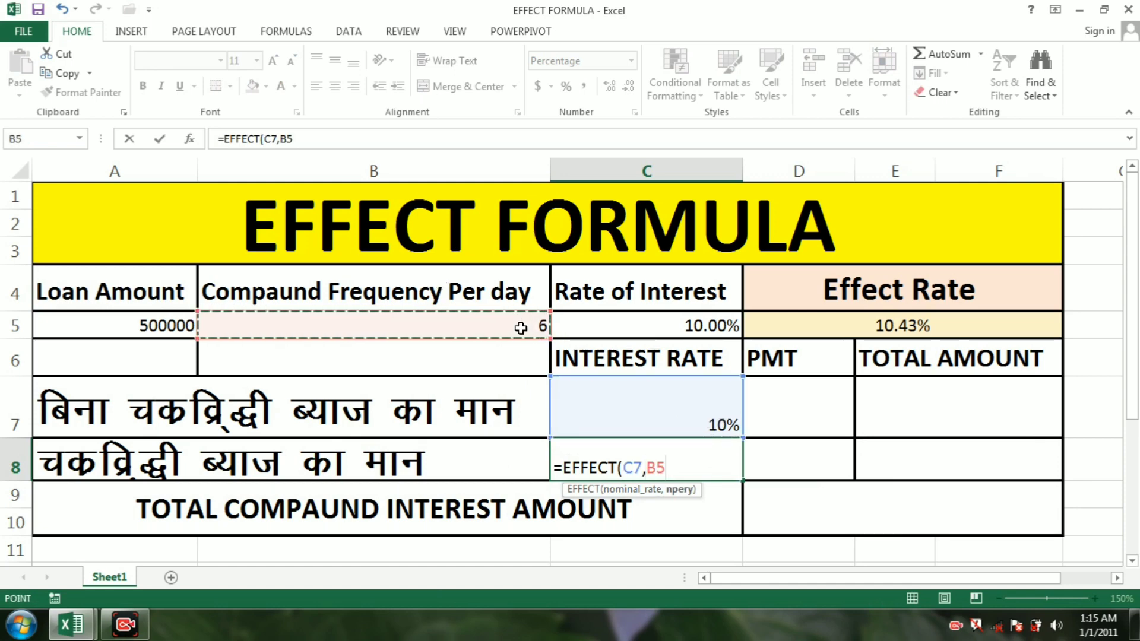
pyautogui.write(')')
pyautogui.press('Return')
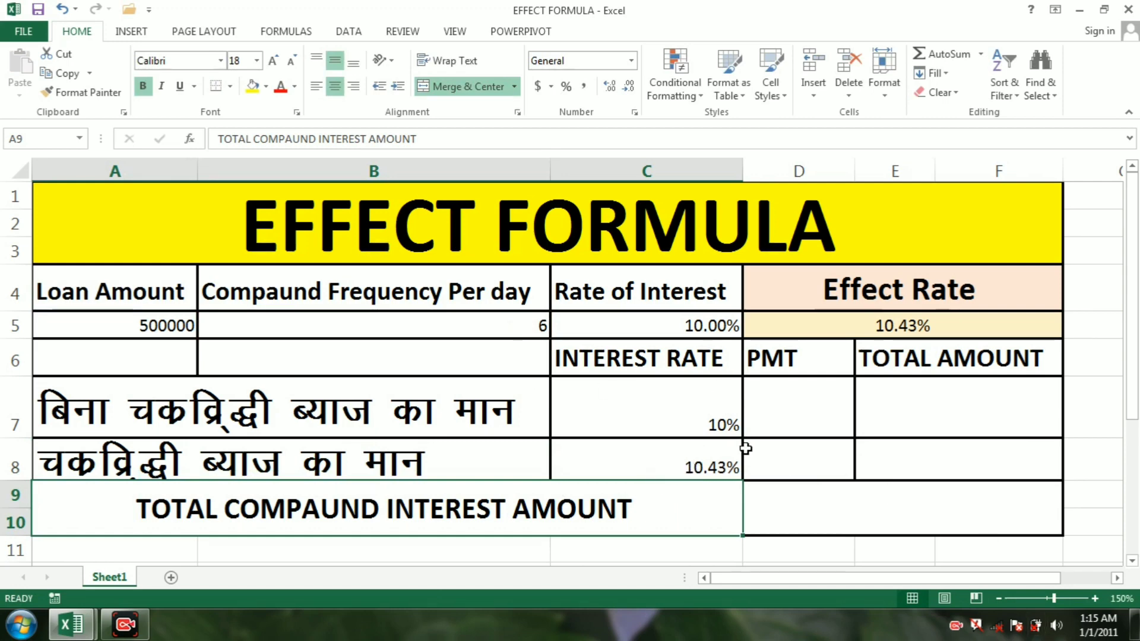
# Calculate the non-compound payment in D7 with =PMT(C7,B5,A5) and apply Comma Style to the result.
pyautogui.click(812, 416)
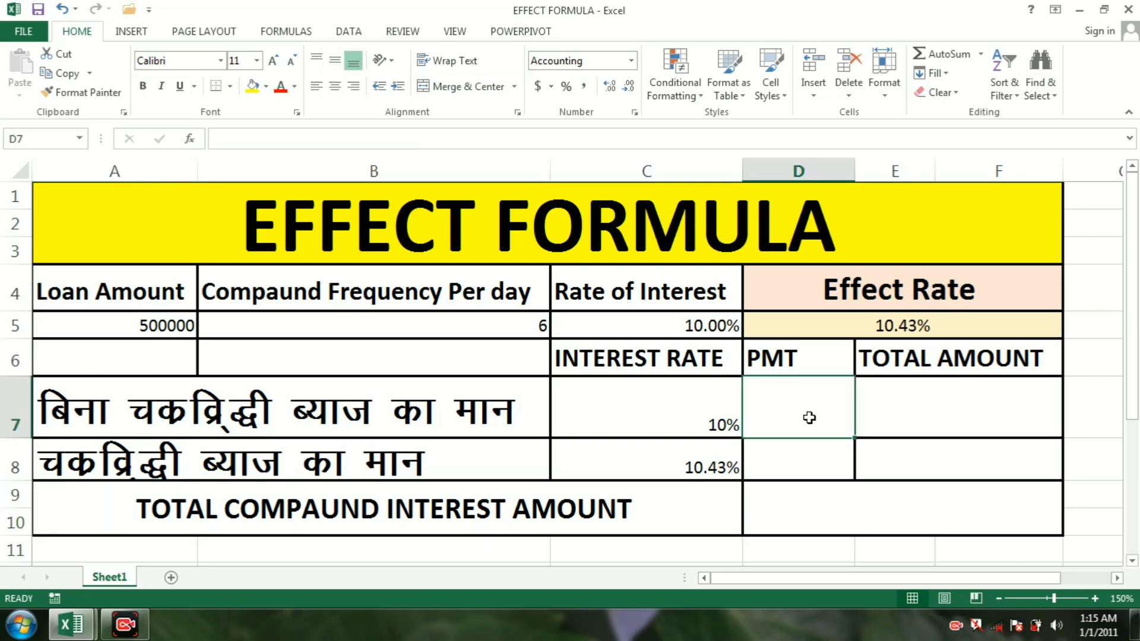
pyautogui.write('=')
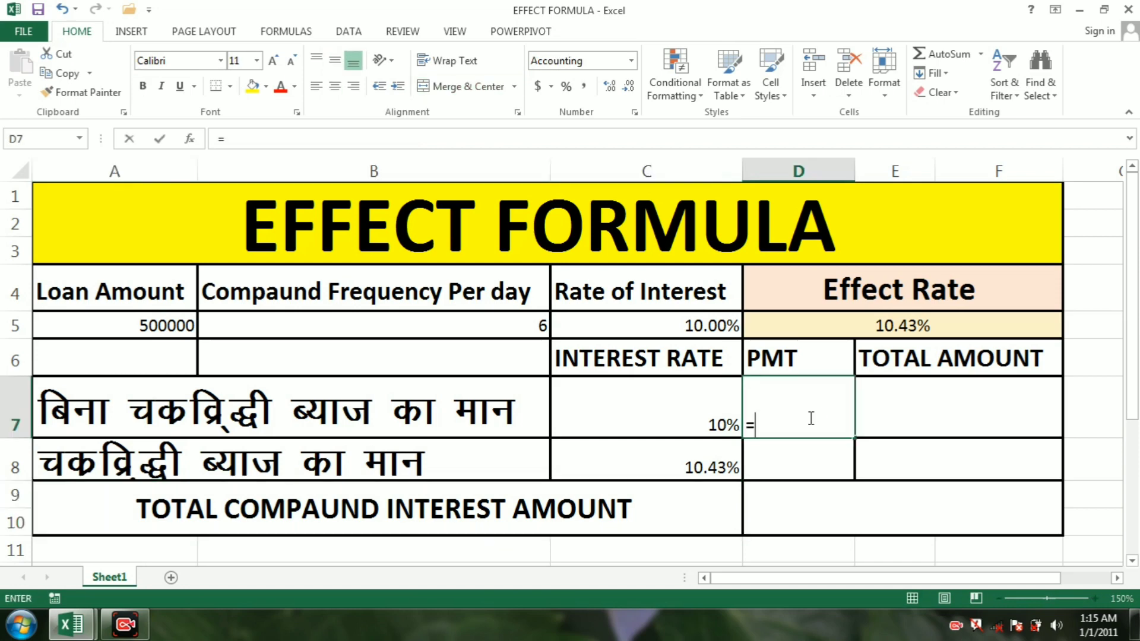
pyautogui.write('pmt')
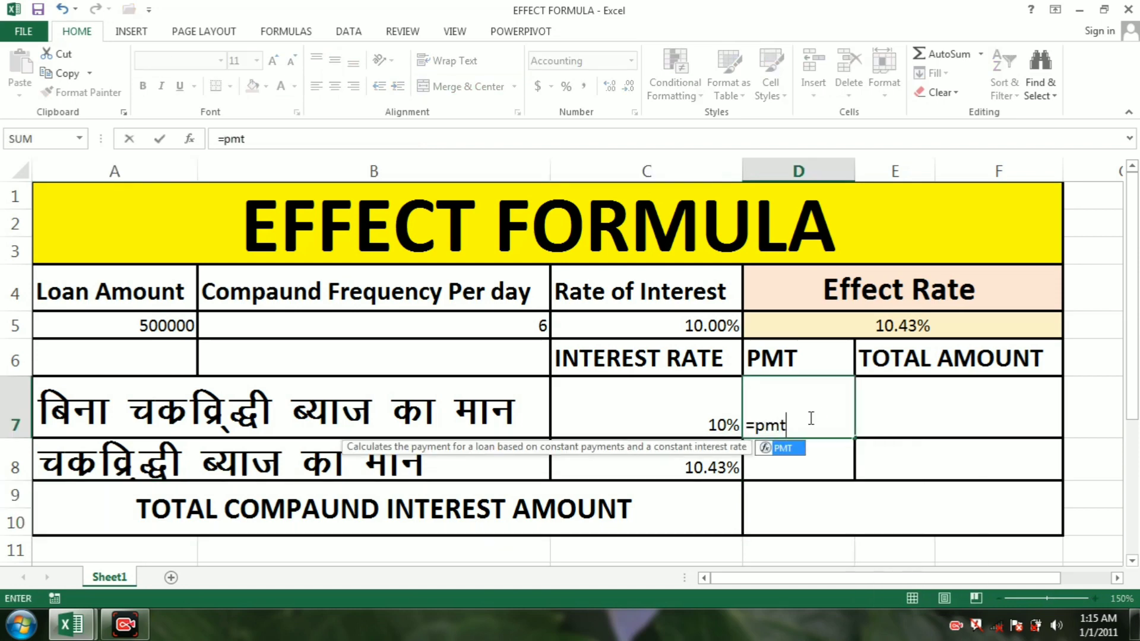
pyautogui.press('Tab')
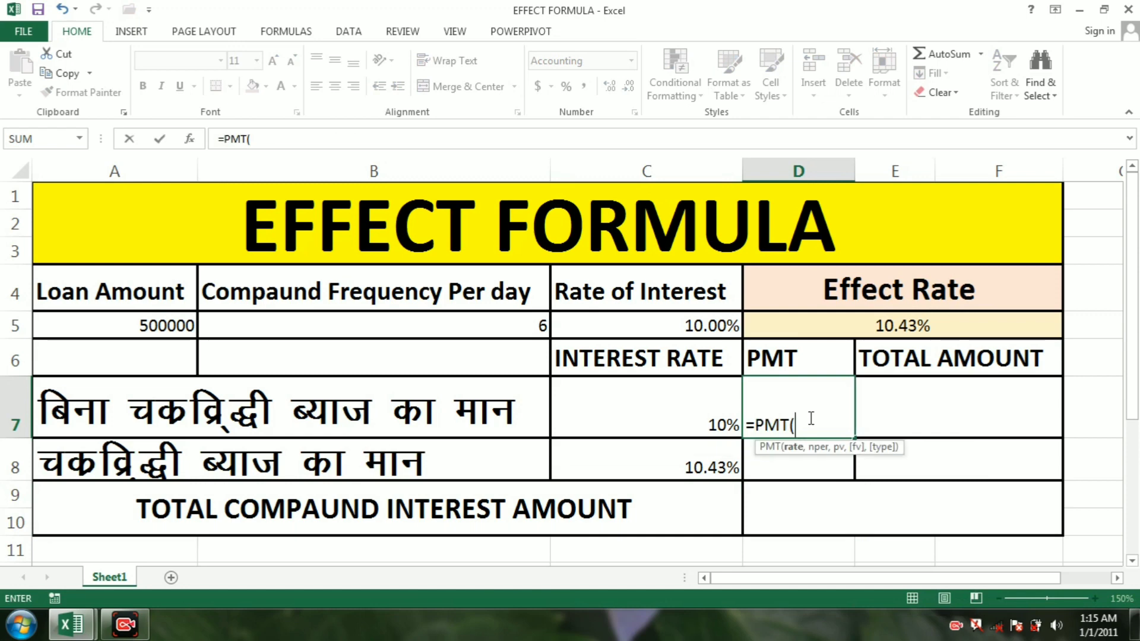
pyautogui.click(707, 428)
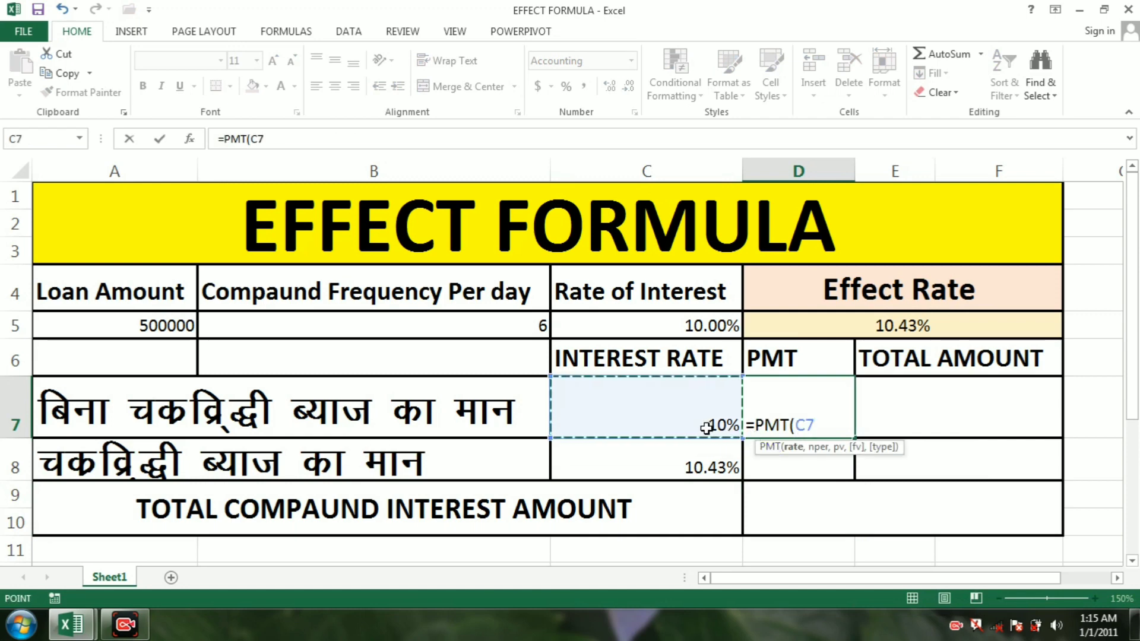
pyautogui.write(',')
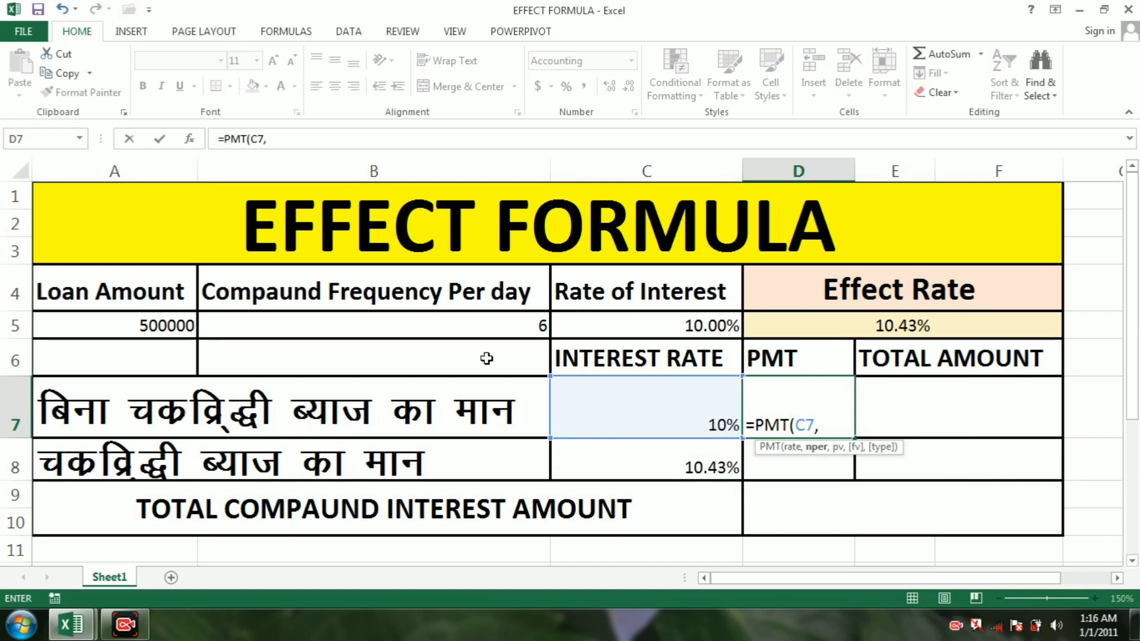
pyautogui.click(496, 322)
pyautogui.write(',')
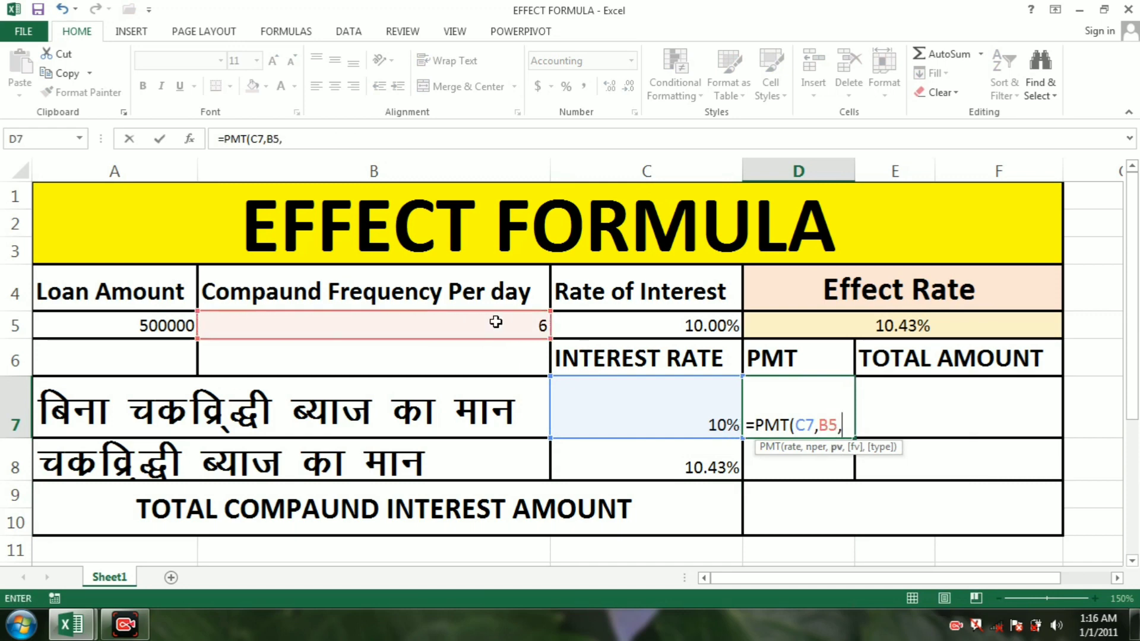
pyautogui.click(75, 324)
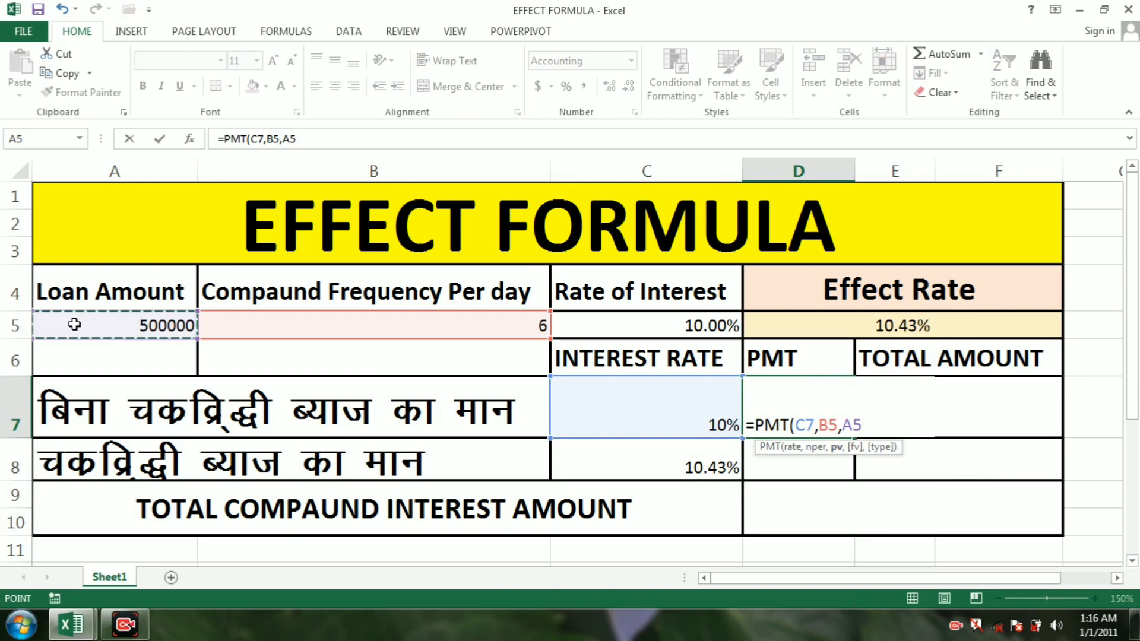
pyautogui.press('Return')
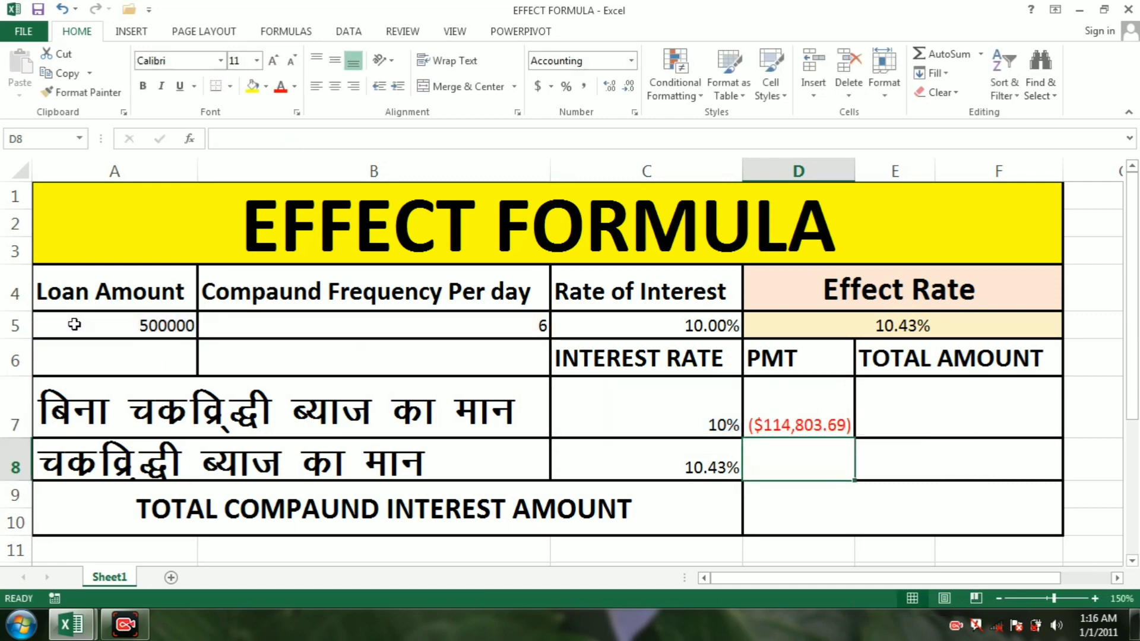
pyautogui.click(768, 430)
pyautogui.click(584, 86)
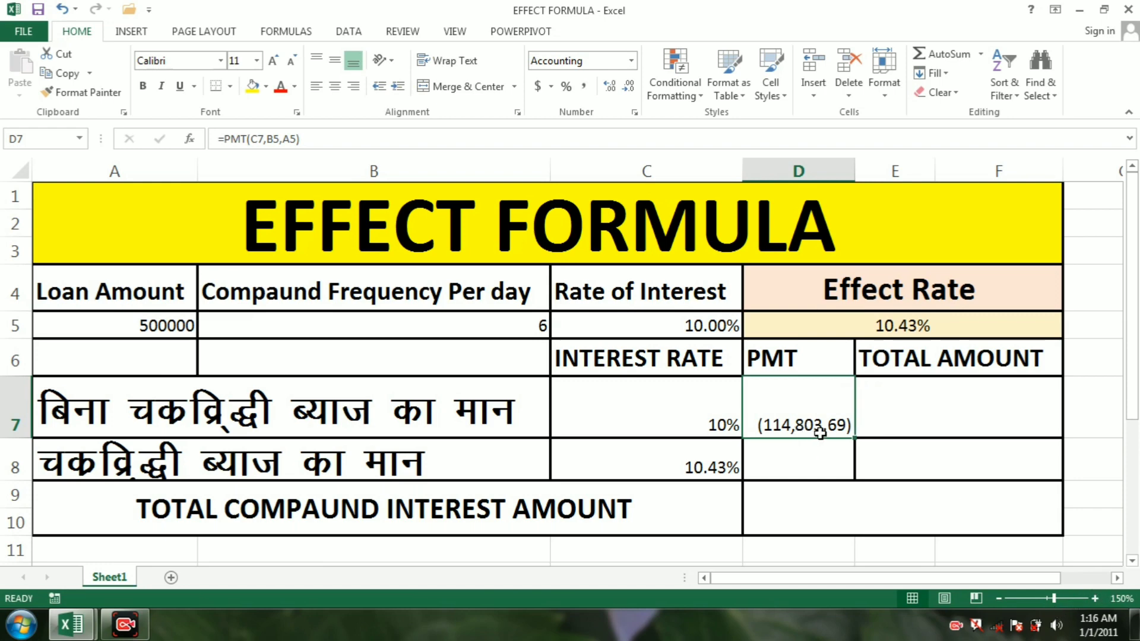
# Calculate the non-compound total amount in the merged cell E7 with the formula =D7*B5.
pyautogui.click(961, 409)
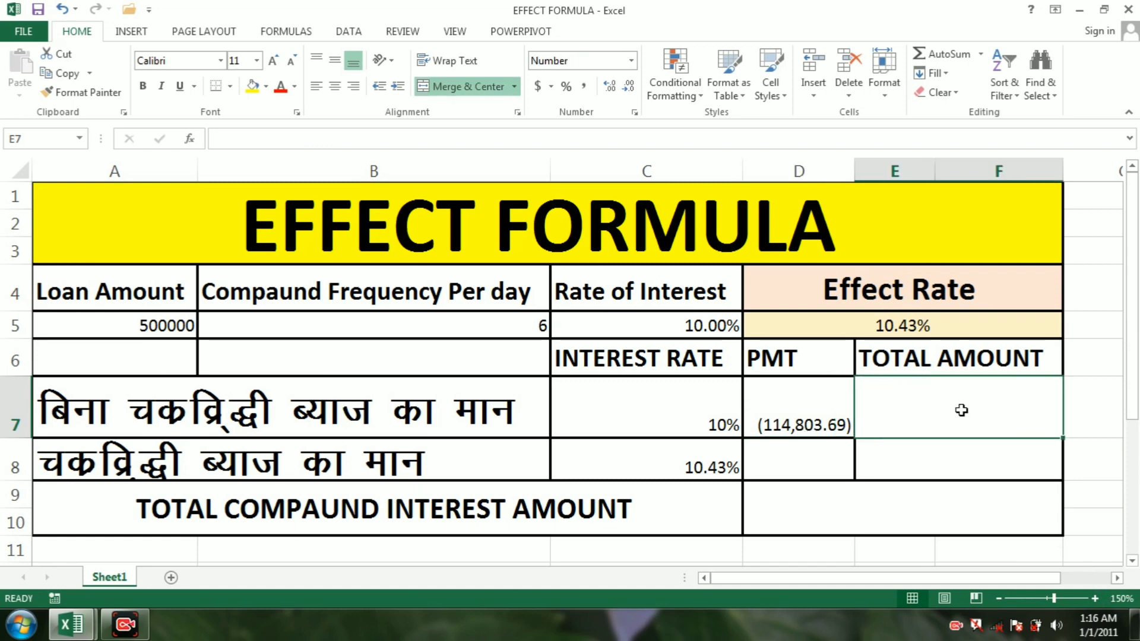
pyautogui.write('=')
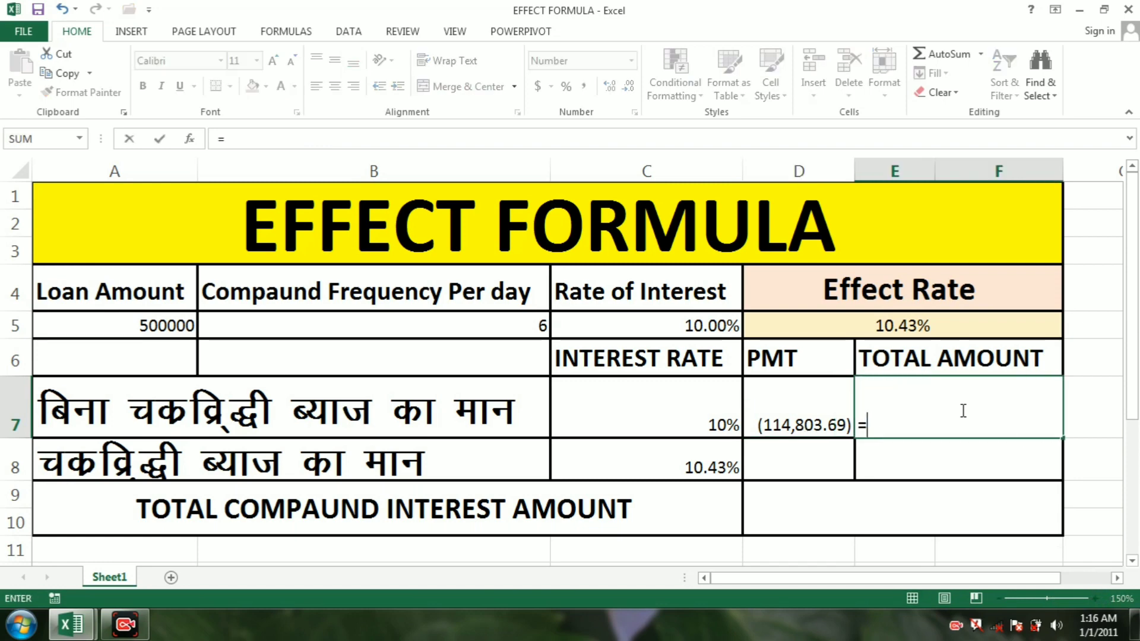
pyautogui.click(796, 426)
pyautogui.write('*')
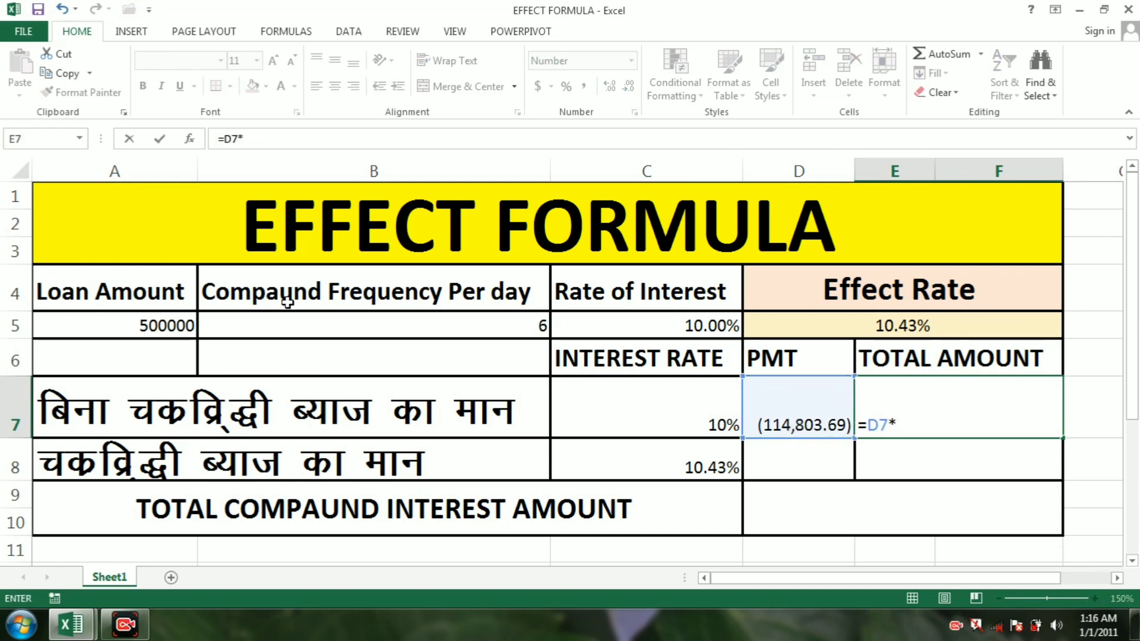
pyautogui.click(332, 326)
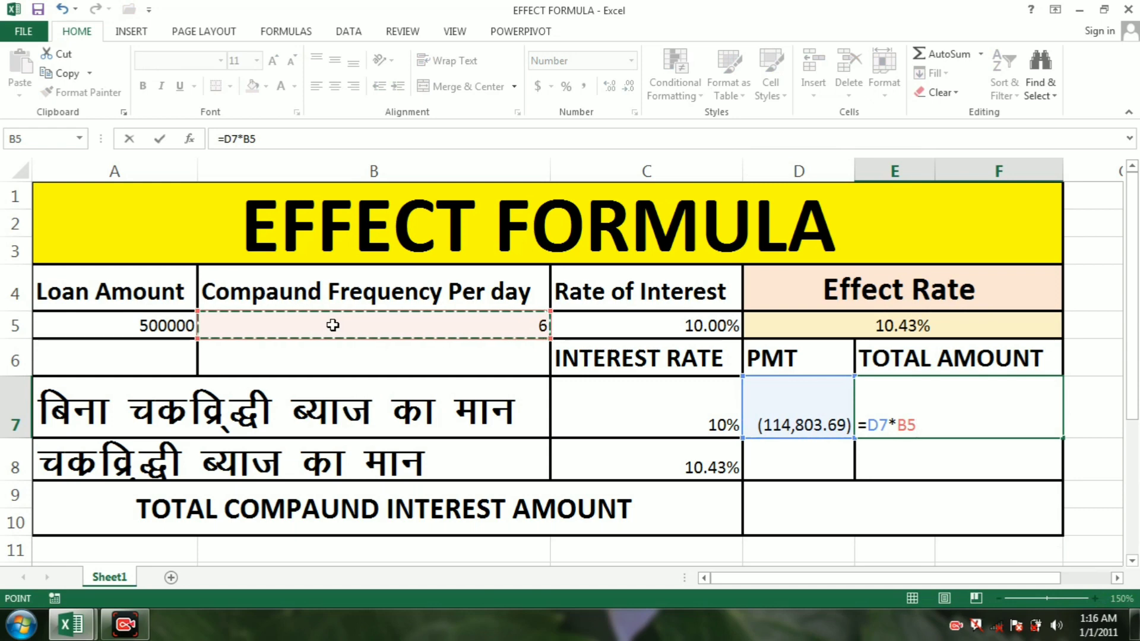
pyautogui.press('Return')
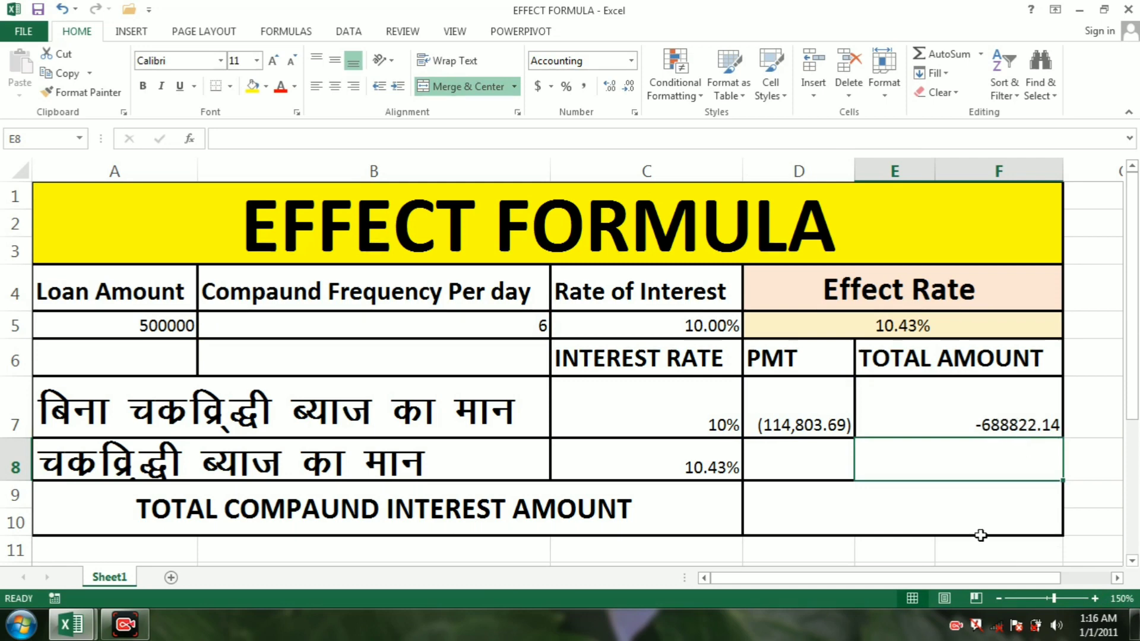
# Calculate the non-compound interest amount in G7, beside the total, with the formula =-E7-A5.
pyautogui.moveTo(897, 580); pyautogui.dragTo(939, 578)
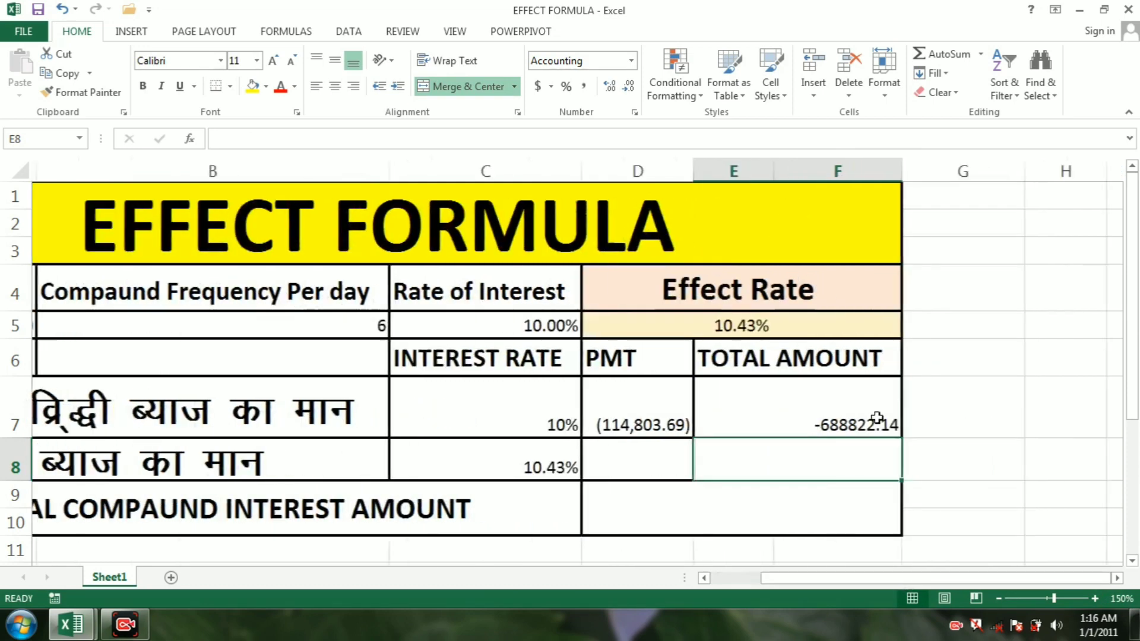
pyautogui.click(946, 420)
pyautogui.write('=')
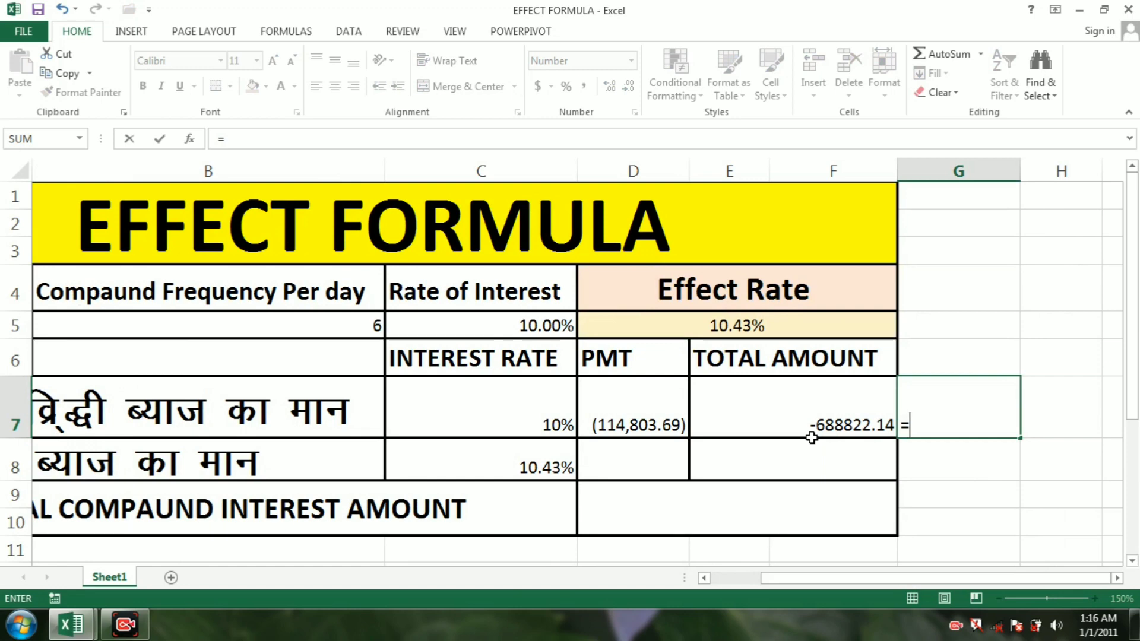
pyautogui.write('-')
pyautogui.click(847, 418)
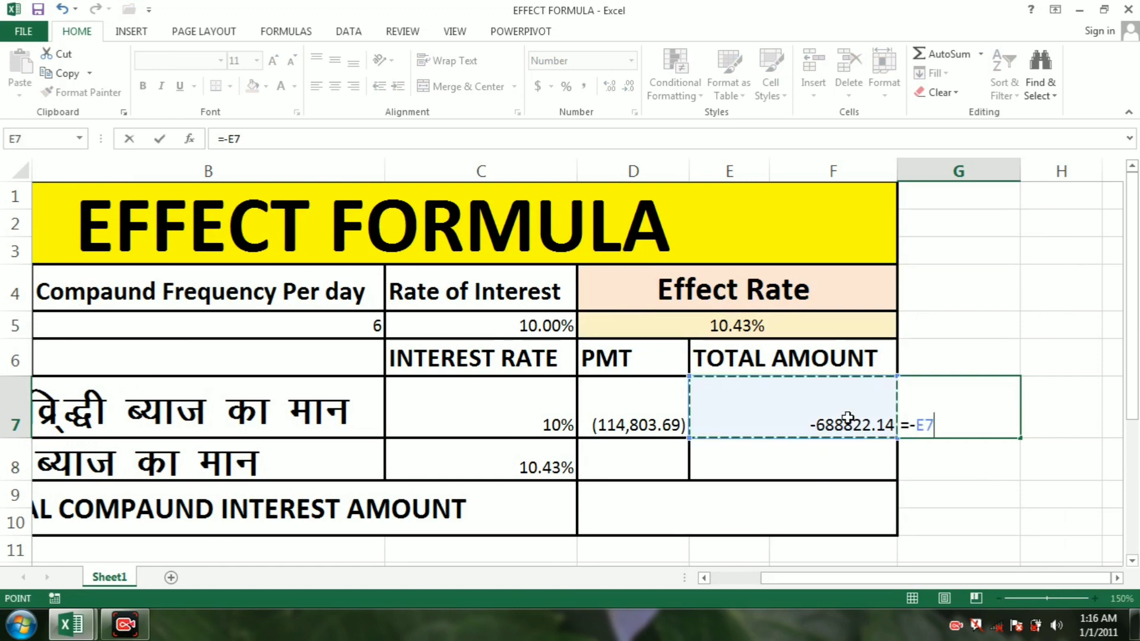
pyautogui.write('-')
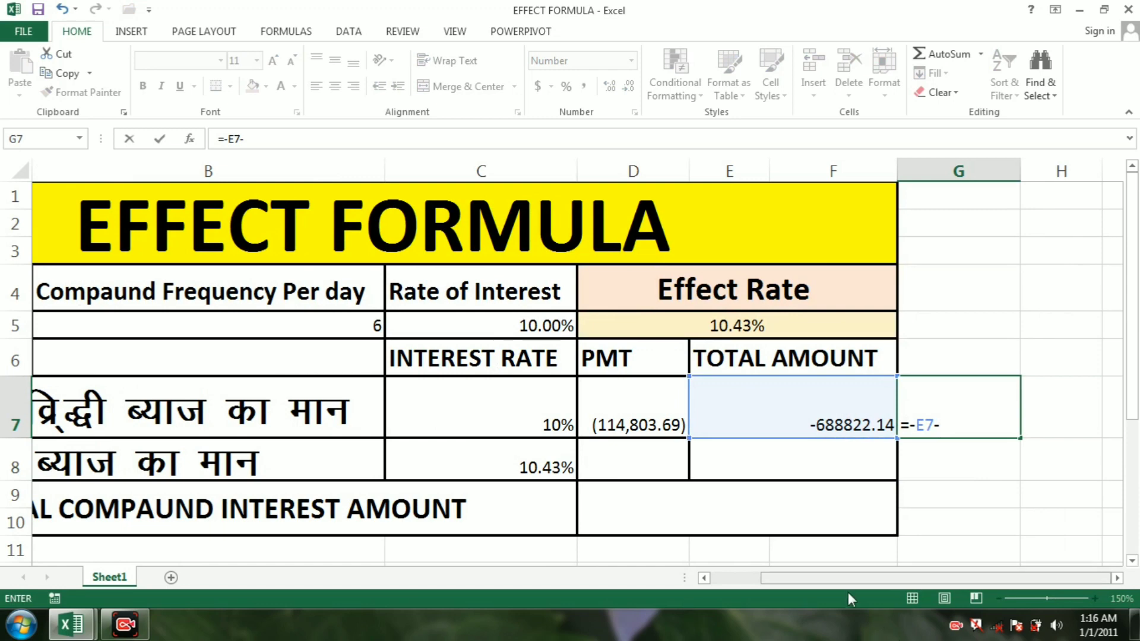
pyautogui.moveTo(839, 576); pyautogui.dragTo(787, 576)
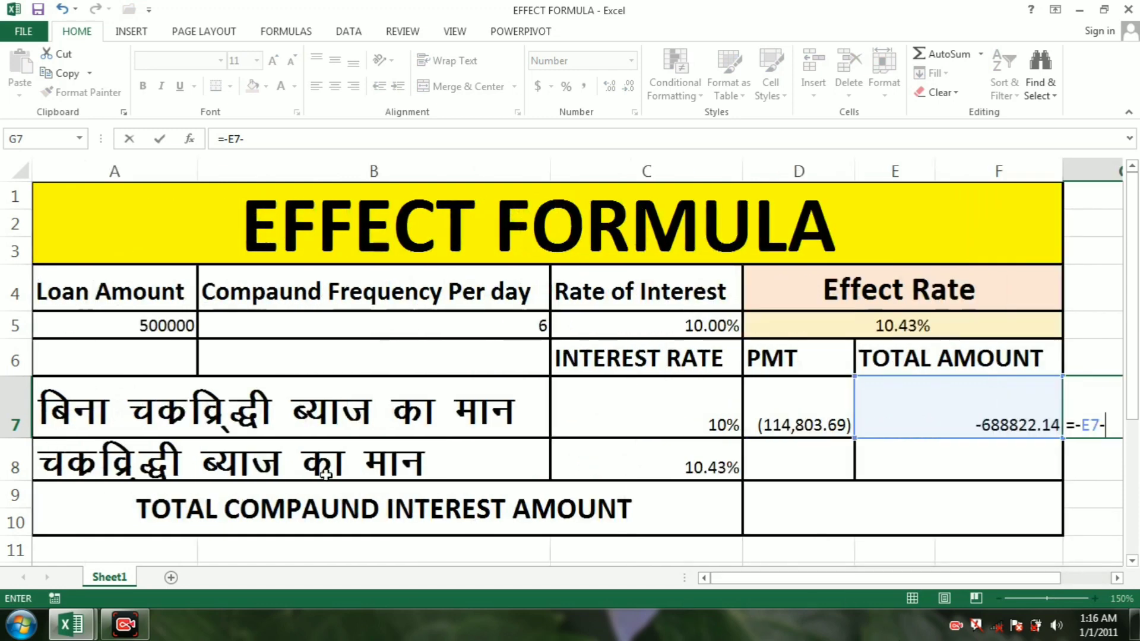
pyautogui.click(97, 327)
pyautogui.press('Return')
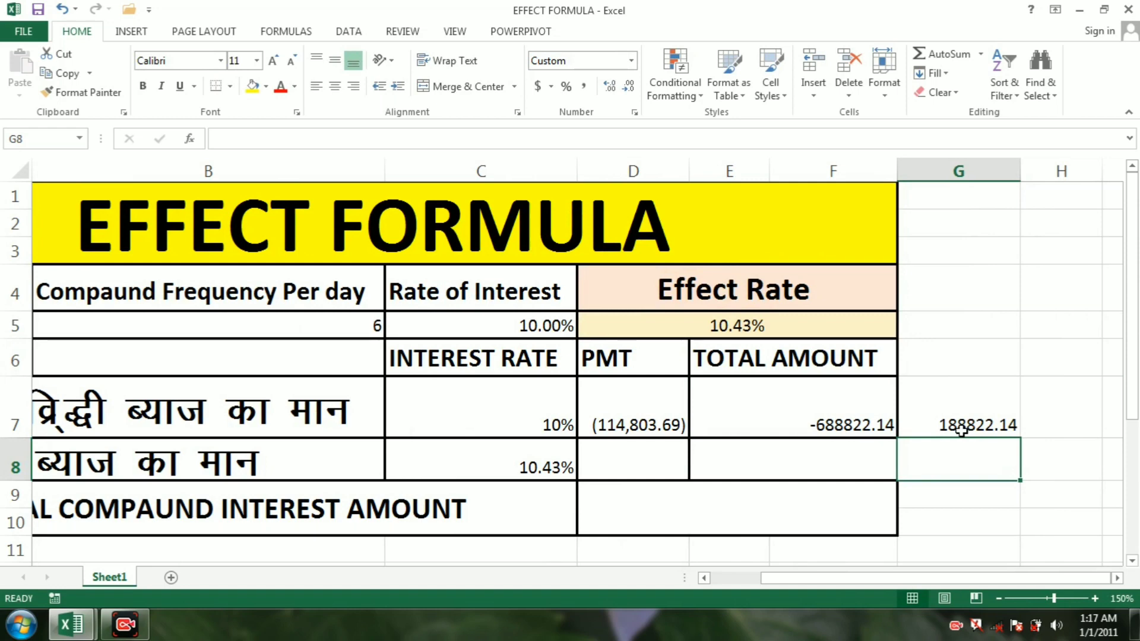
# Calculate the compound payment in D8 with =PMT(C8,B5,A5) and apply Comma Style to the result.
pyautogui.click(629, 455)
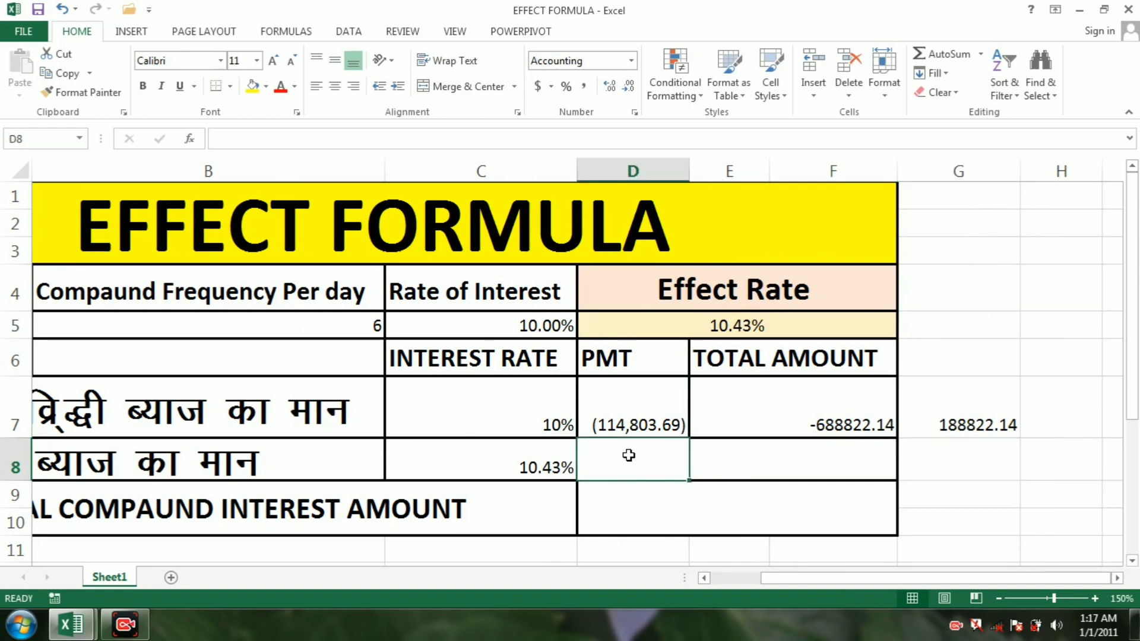
pyautogui.write('=pmt')
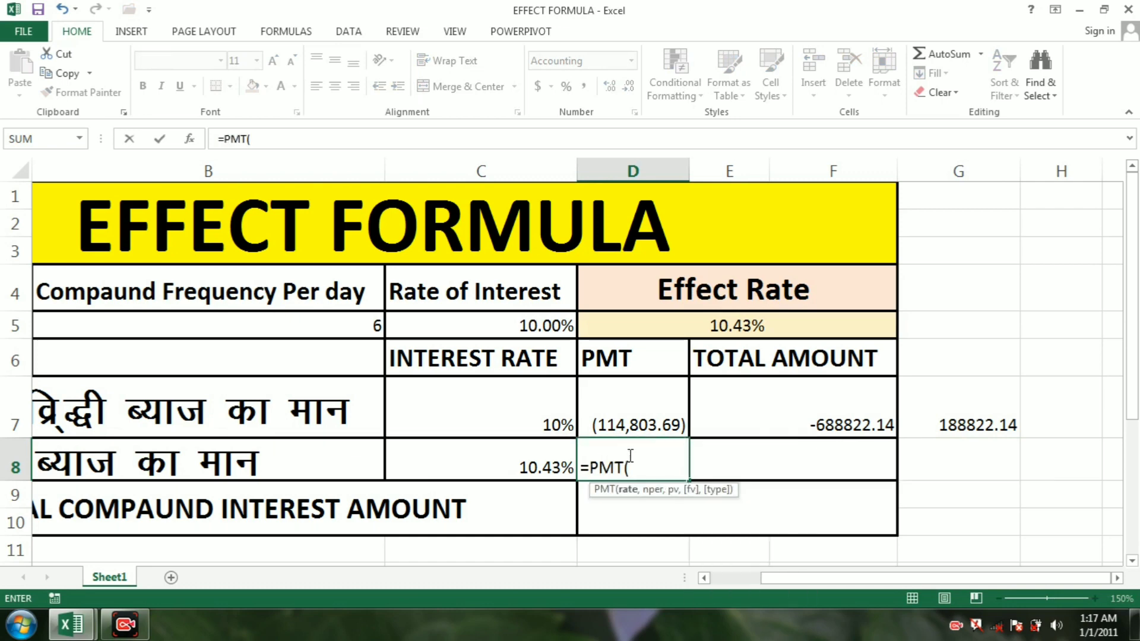
pyautogui.click(533, 453)
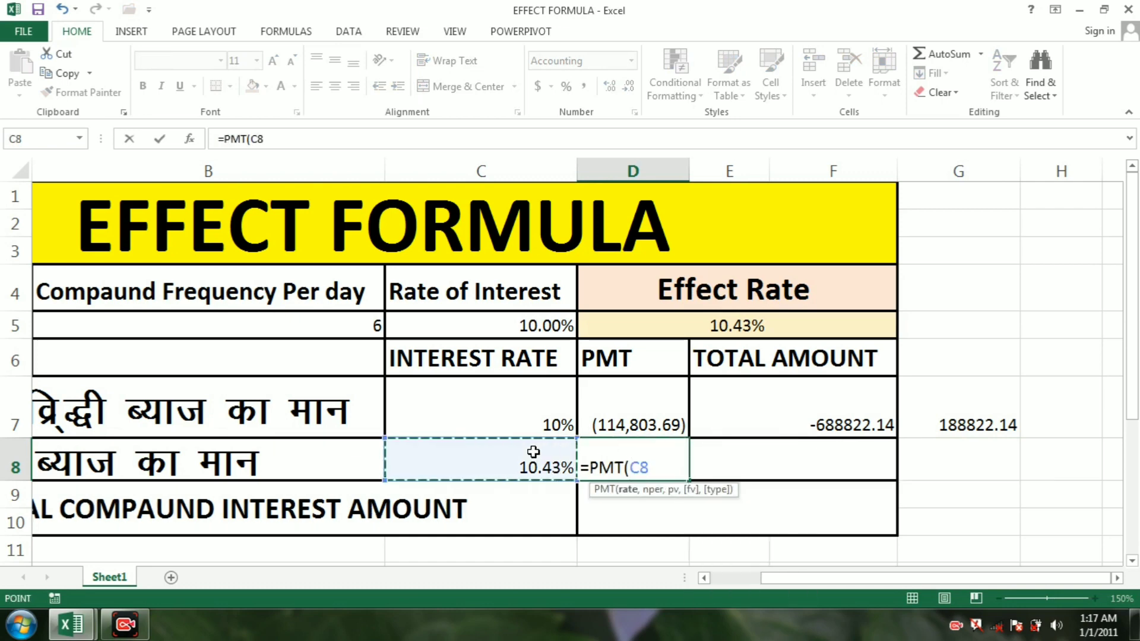
pyautogui.write(',')
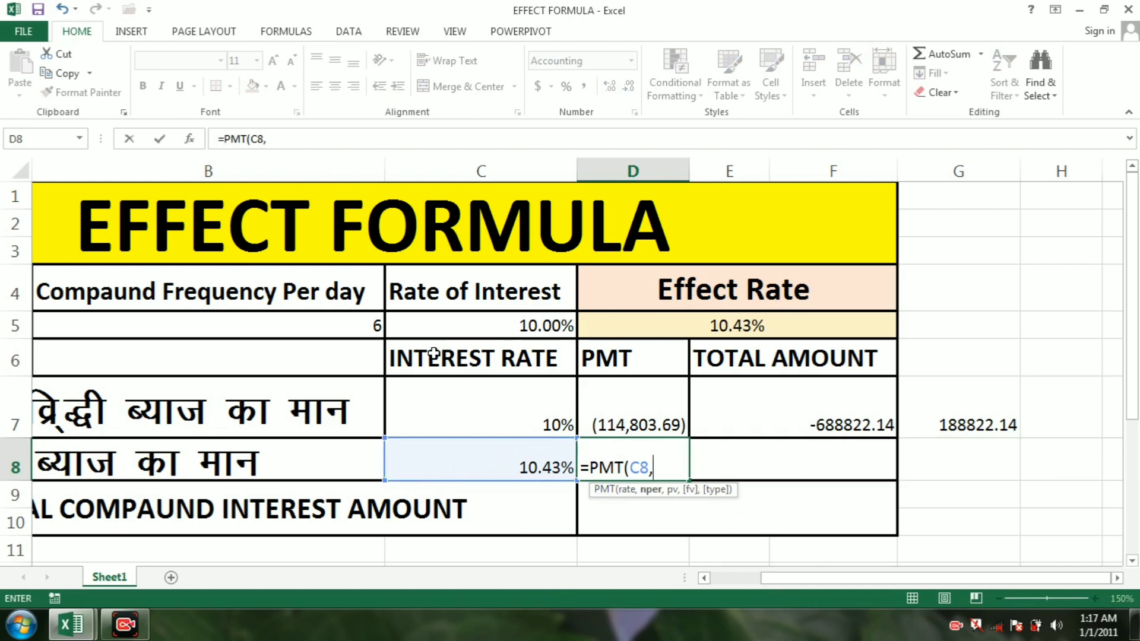
pyautogui.click(345, 331)
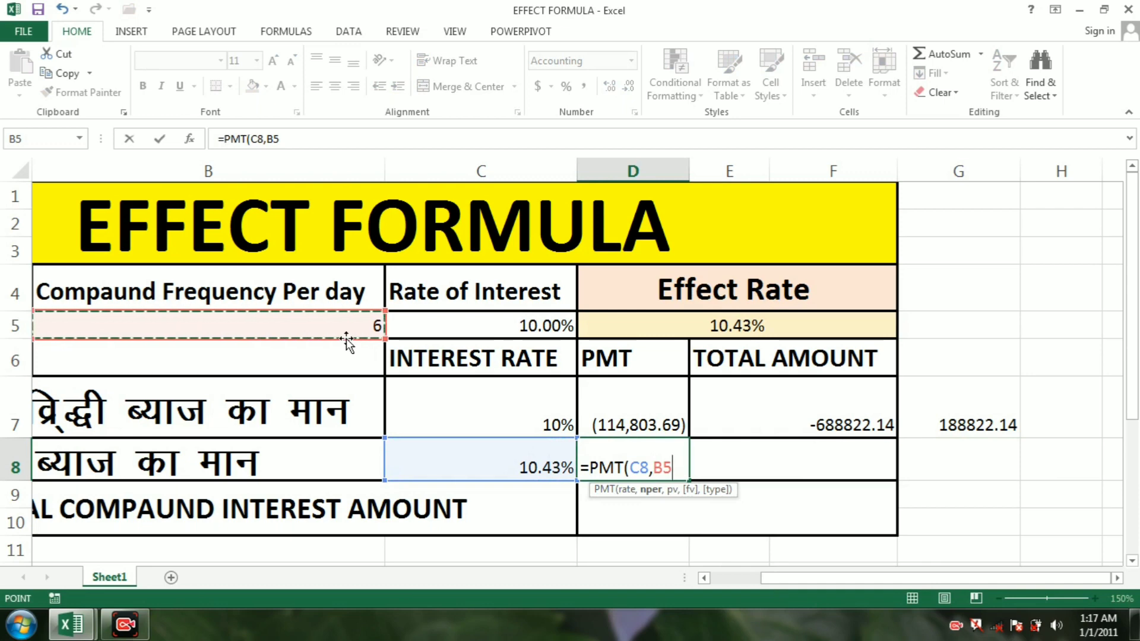
pyautogui.write(',')
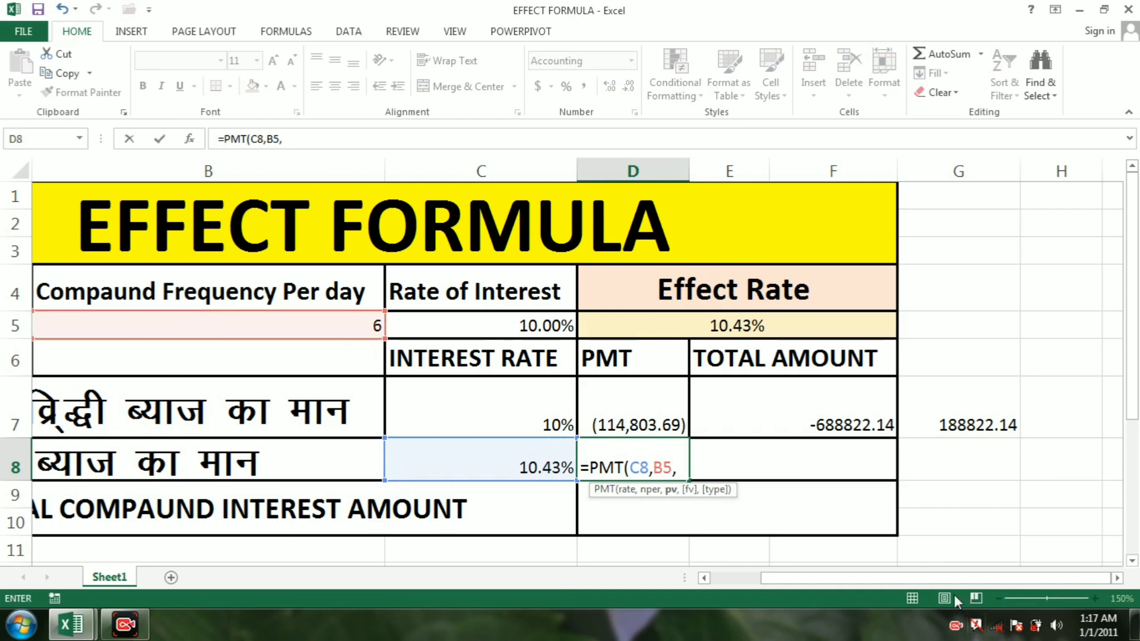
pyautogui.moveTo(953, 578); pyautogui.dragTo(897, 579)
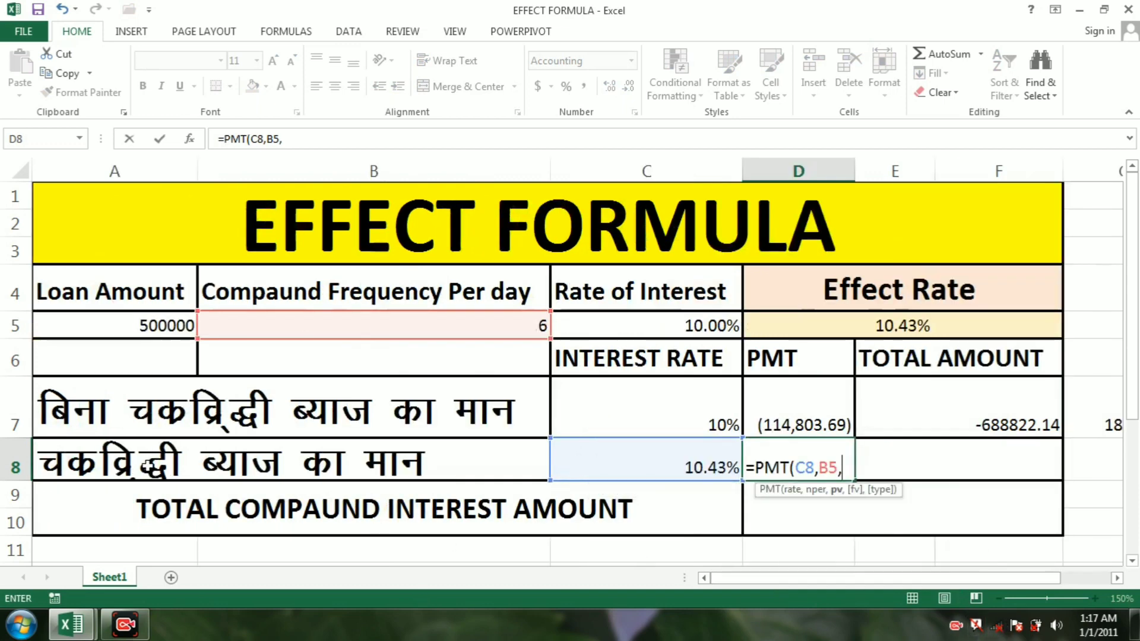
pyautogui.click(102, 330)
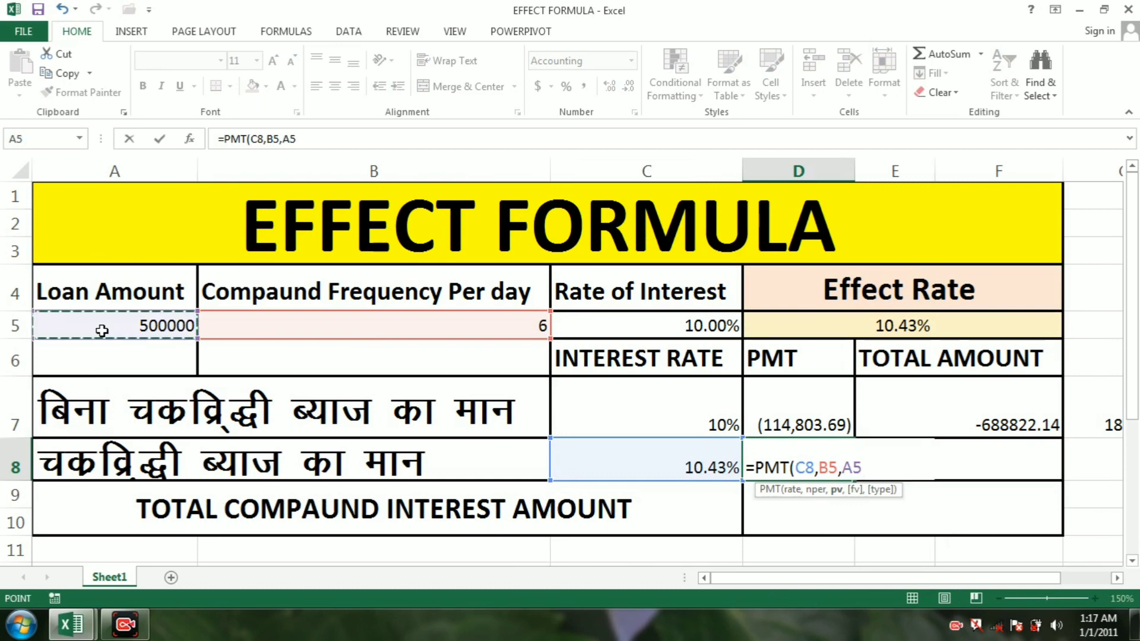
pyautogui.write(')')
pyautogui.press('Return')
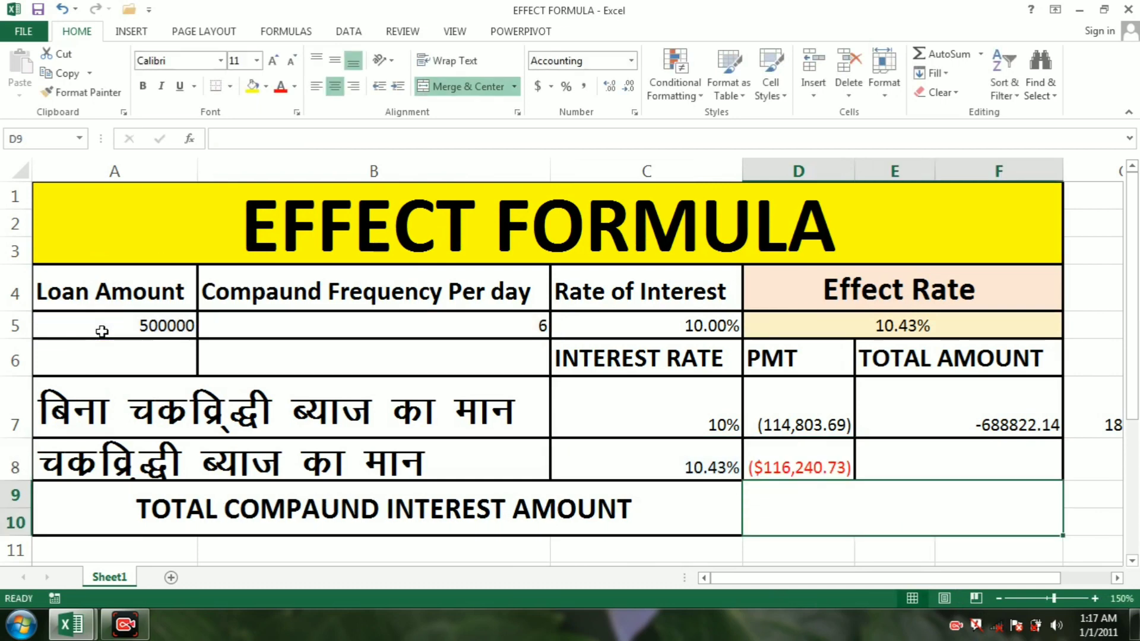
pyautogui.click(761, 475)
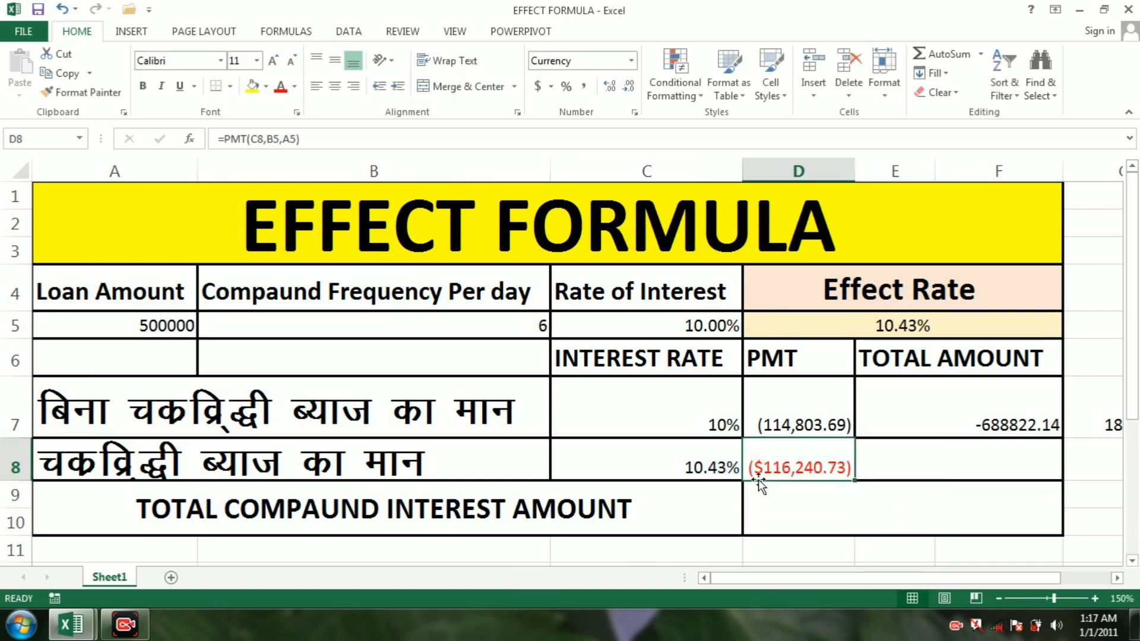
pyautogui.click(584, 86)
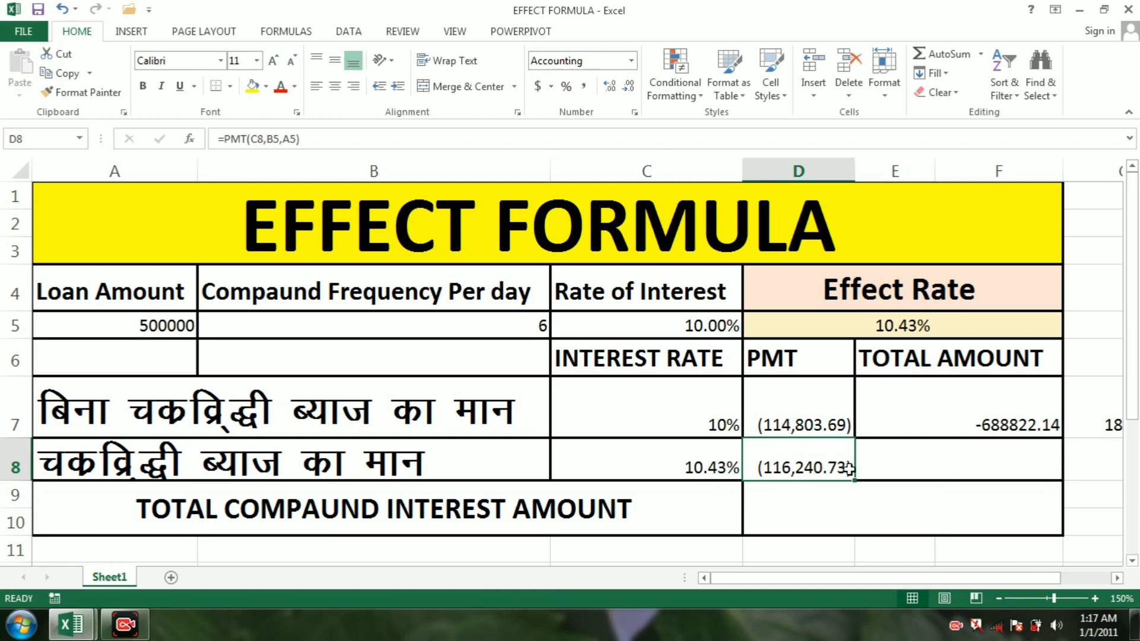
# Calculate the compound total amount in the merged cell E8 with =D8*B5 and give it the Number format.
pyautogui.moveTo(883, 578); pyautogui.dragTo(933, 578)
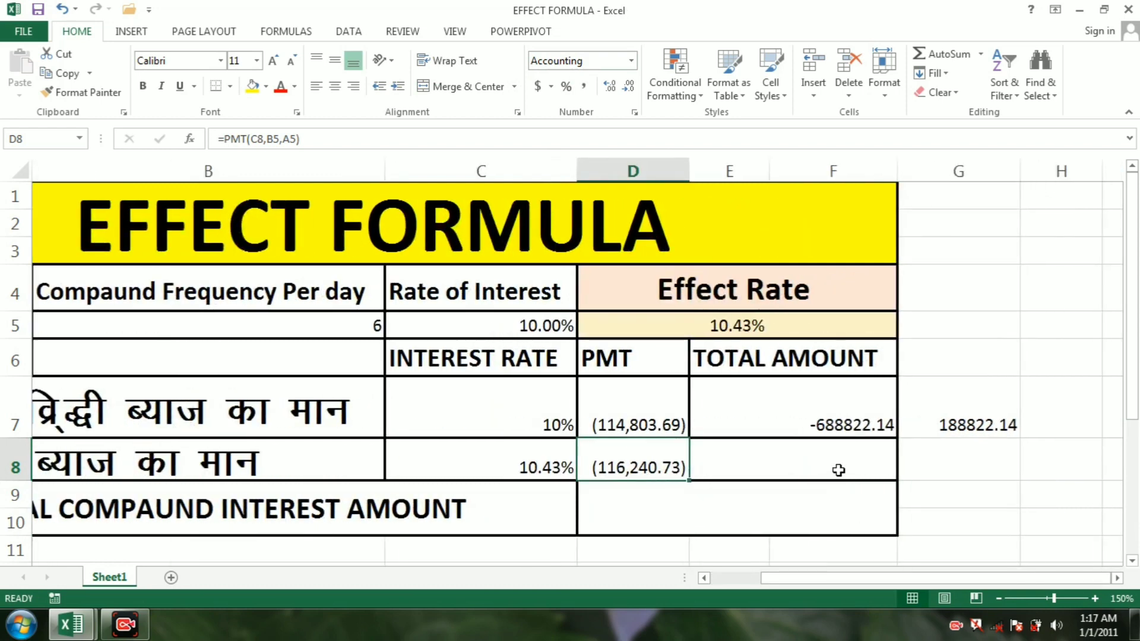
pyautogui.click(837, 470)
pyautogui.write('=')
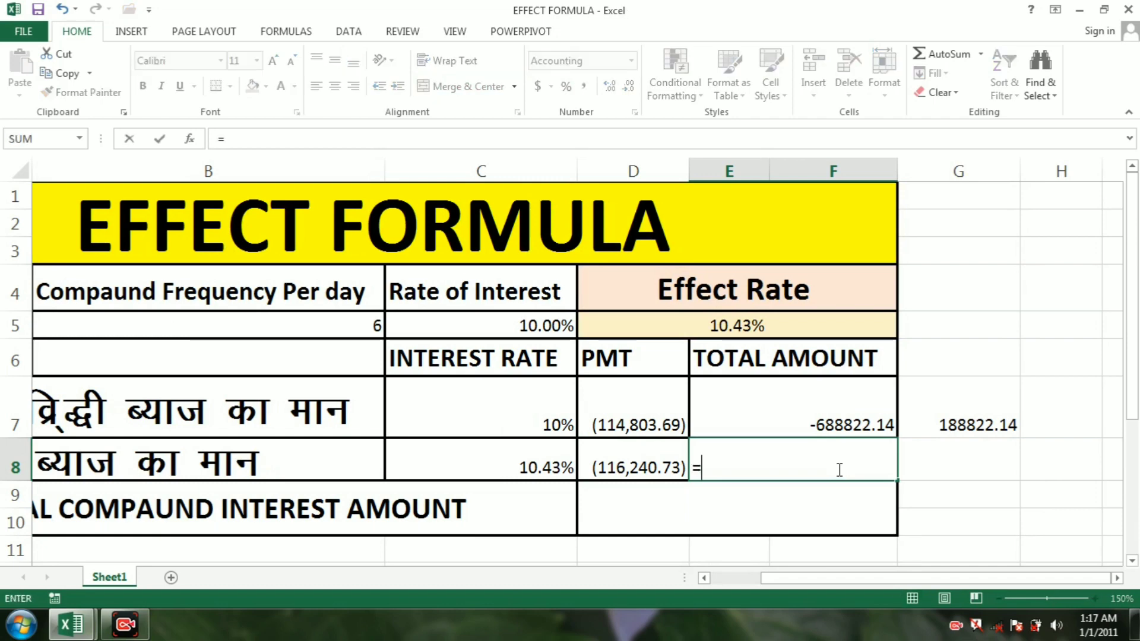
pyautogui.click(590, 470)
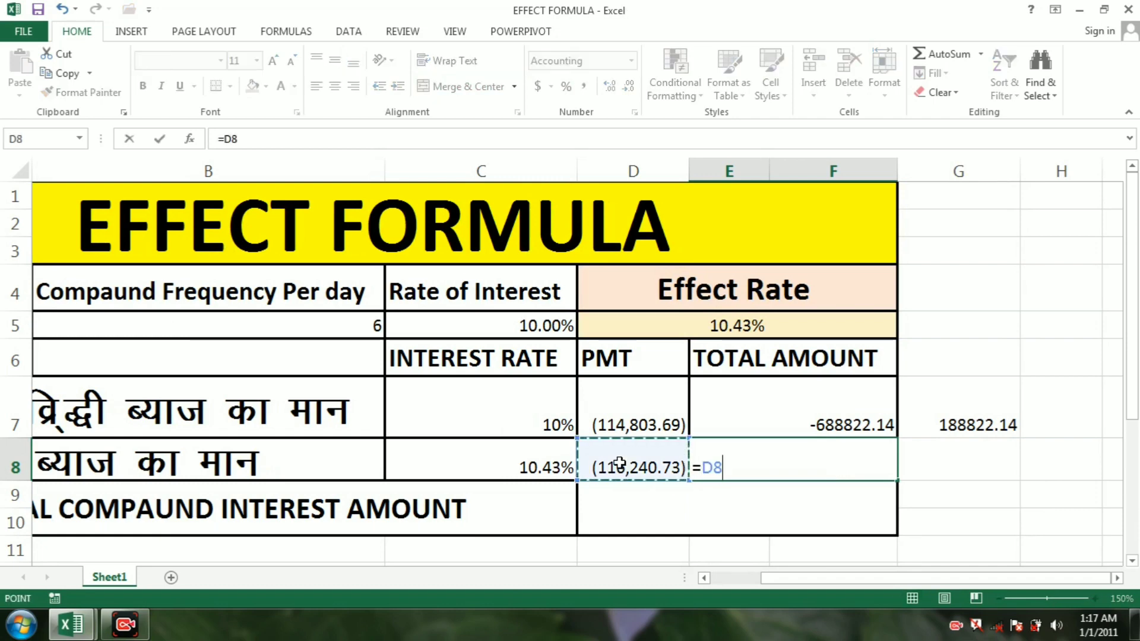
pyautogui.write('*')
pyautogui.click(285, 323)
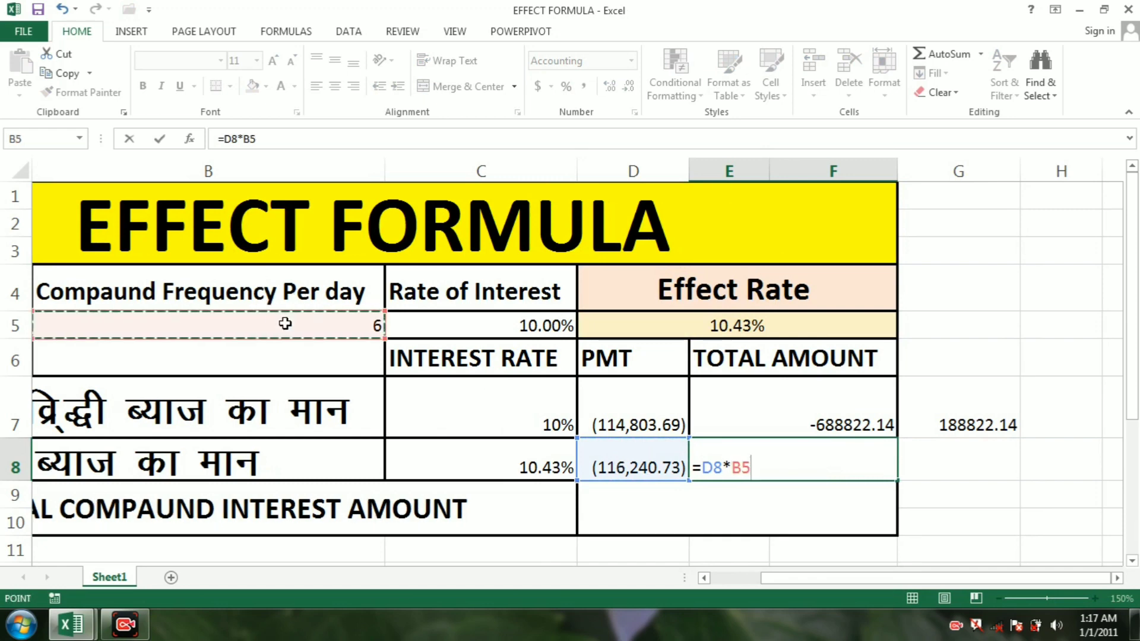
pyautogui.press('Return')
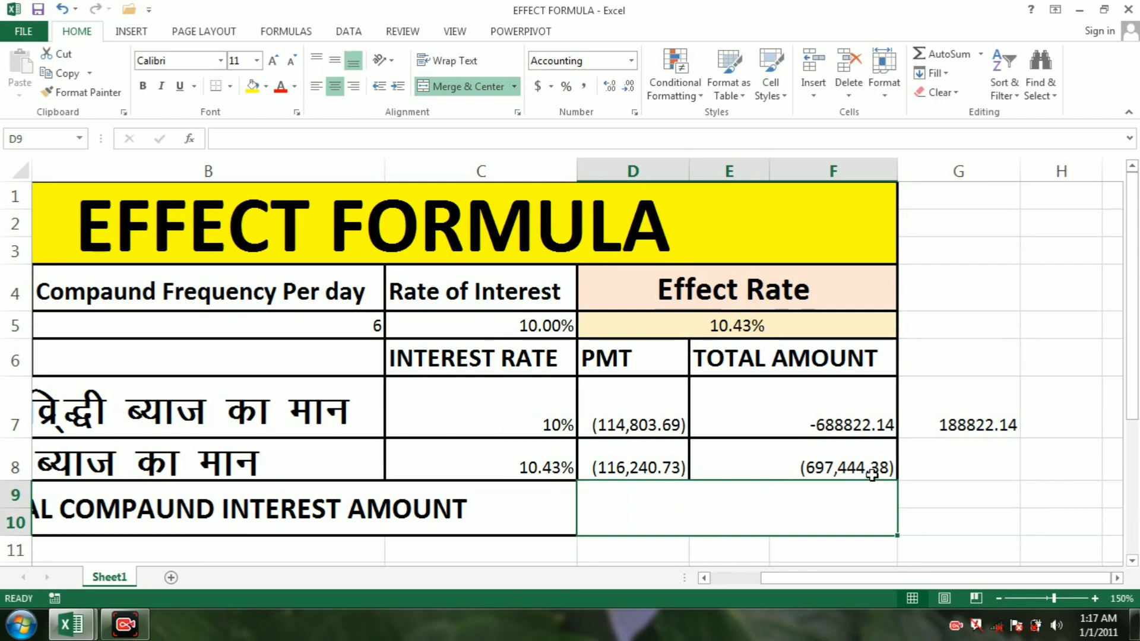
pyautogui.click(831, 469)
pyautogui.click(631, 60)
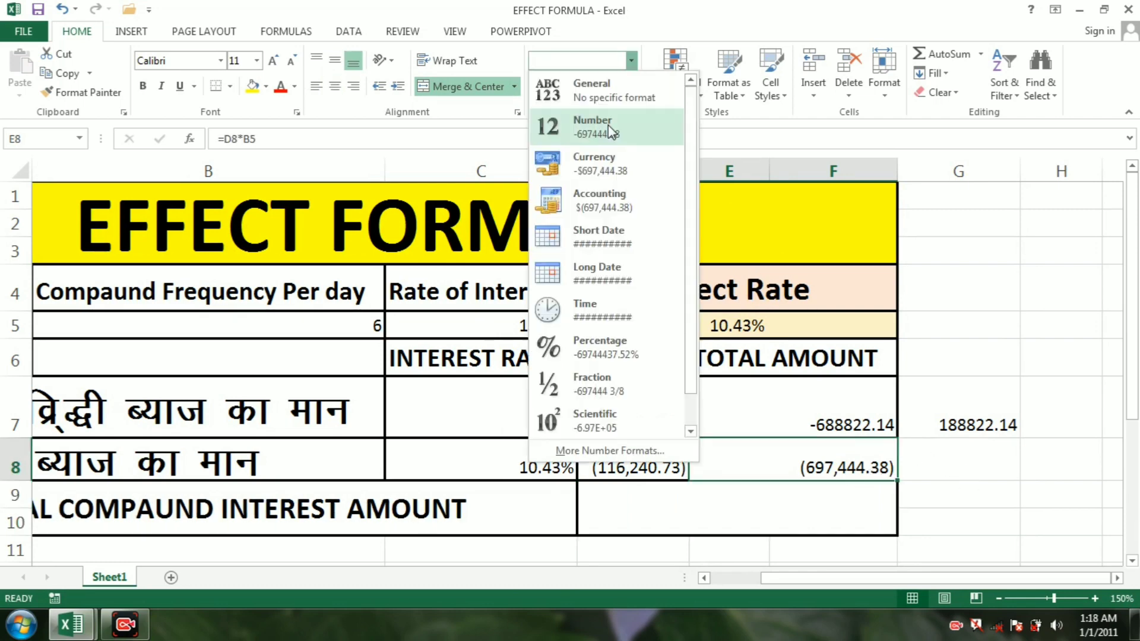
pyautogui.click(610, 124)
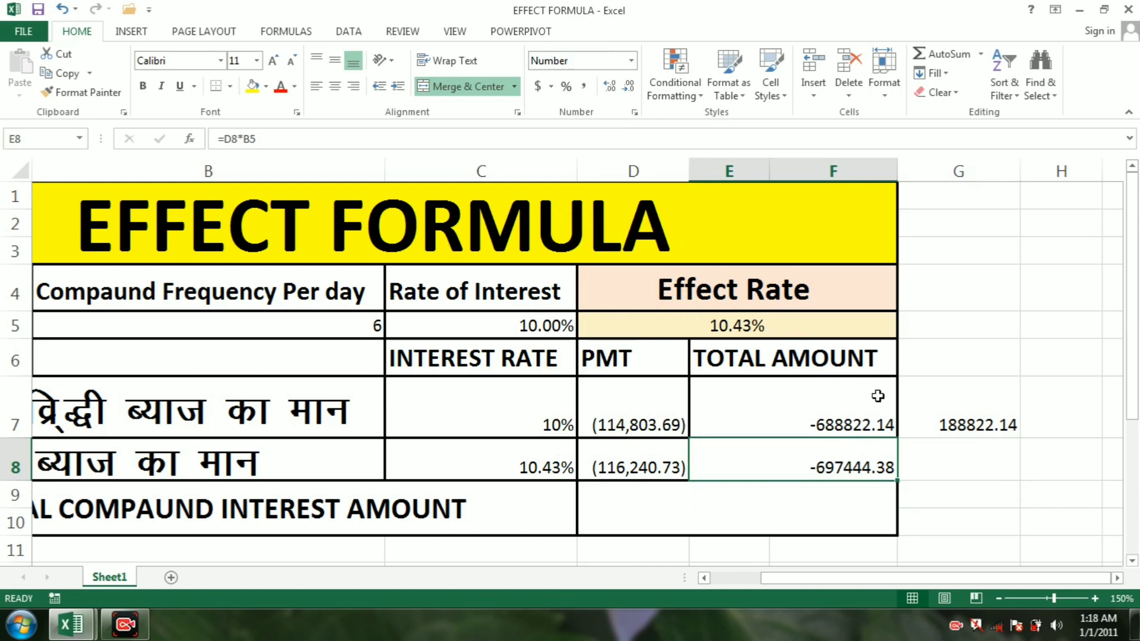
# Calculate the compound interest amount in G8, beside the compound total, with the formula =-E8-A5.
pyautogui.click(969, 469)
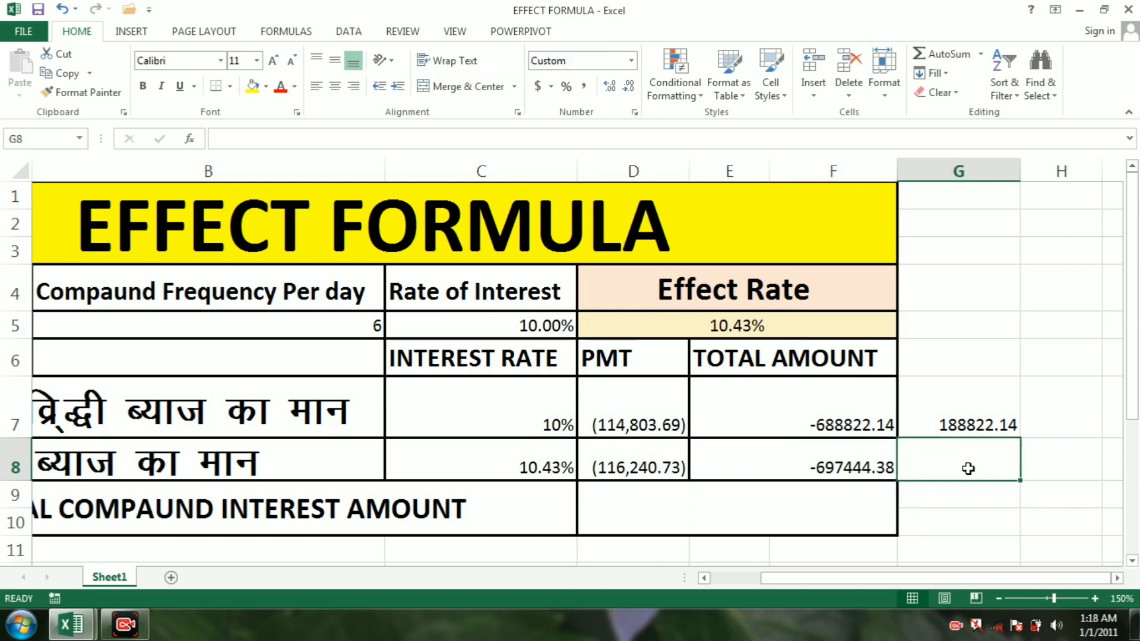
pyautogui.write('=')
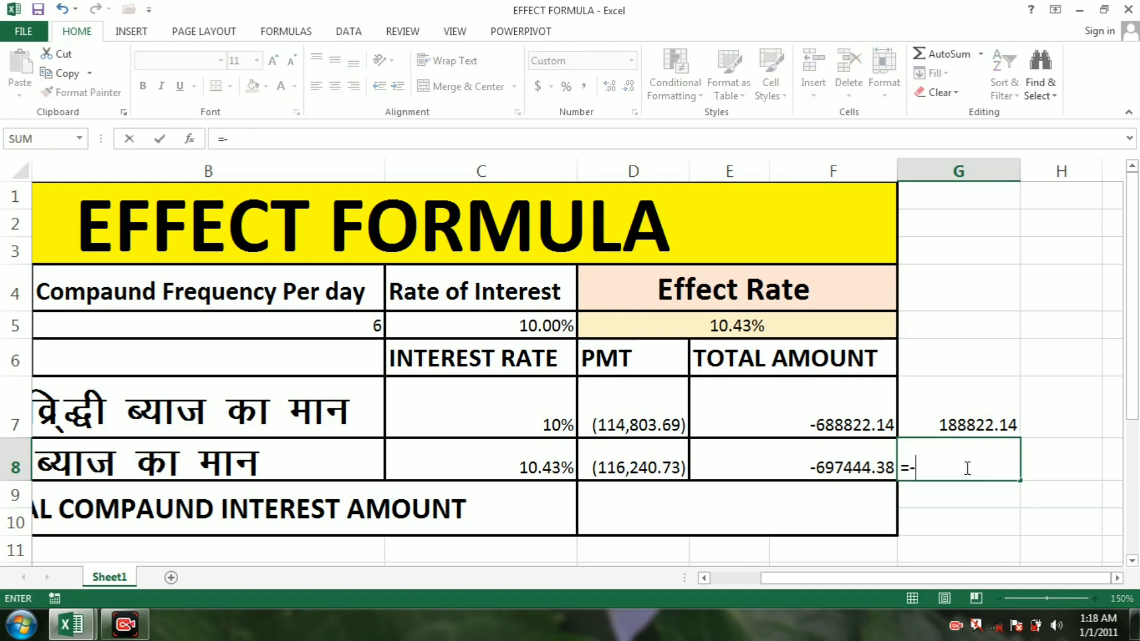
pyautogui.write('-')
pyautogui.click(837, 459)
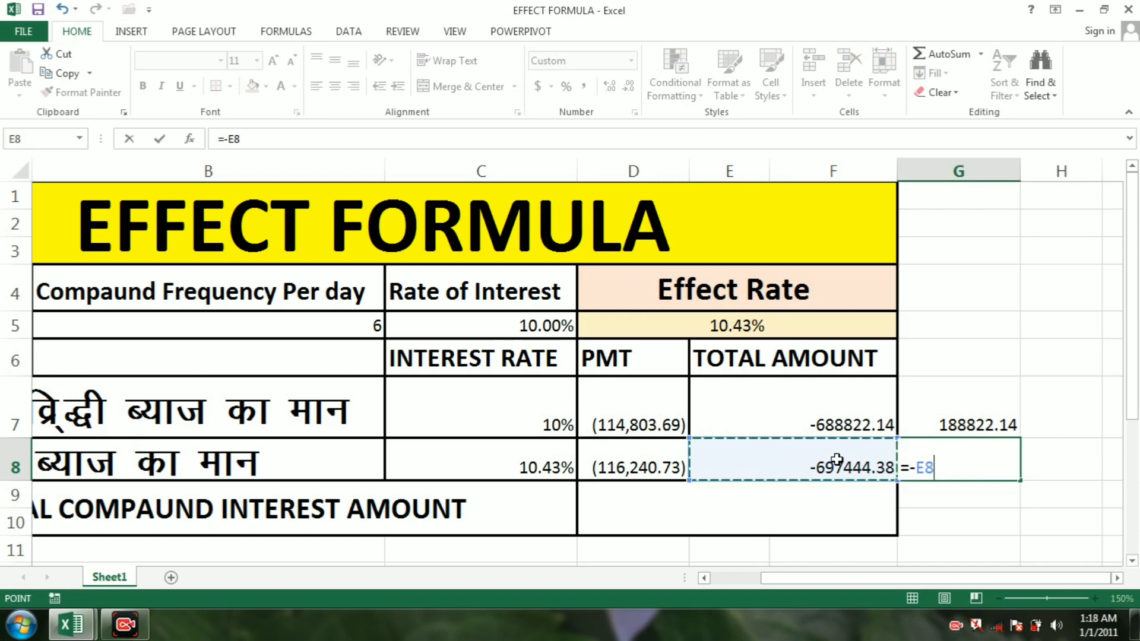
pyautogui.write('-')
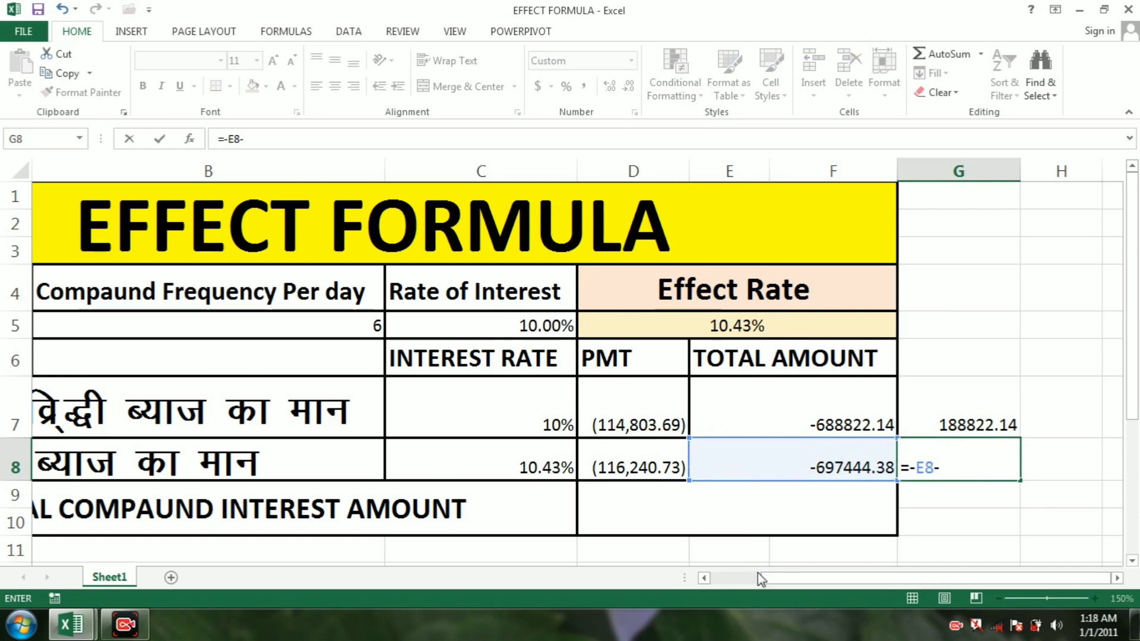
pyautogui.moveTo(759, 577); pyautogui.dragTo(709, 588)
pyautogui.click(173, 326)
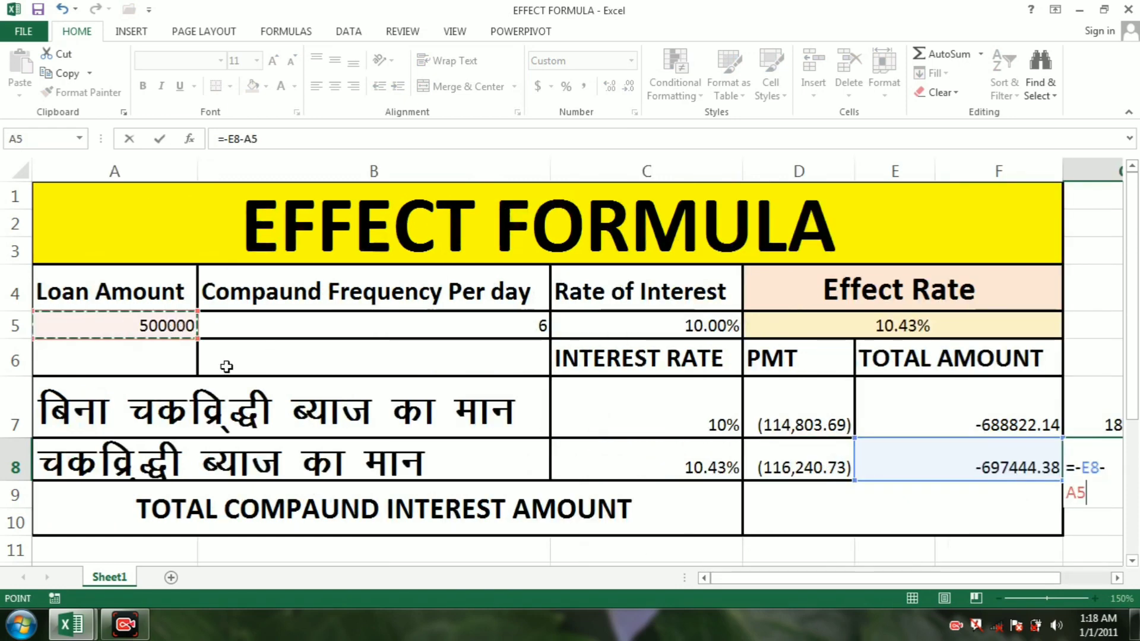
pyautogui.moveTo(838, 580); pyautogui.dragTo(888, 579)
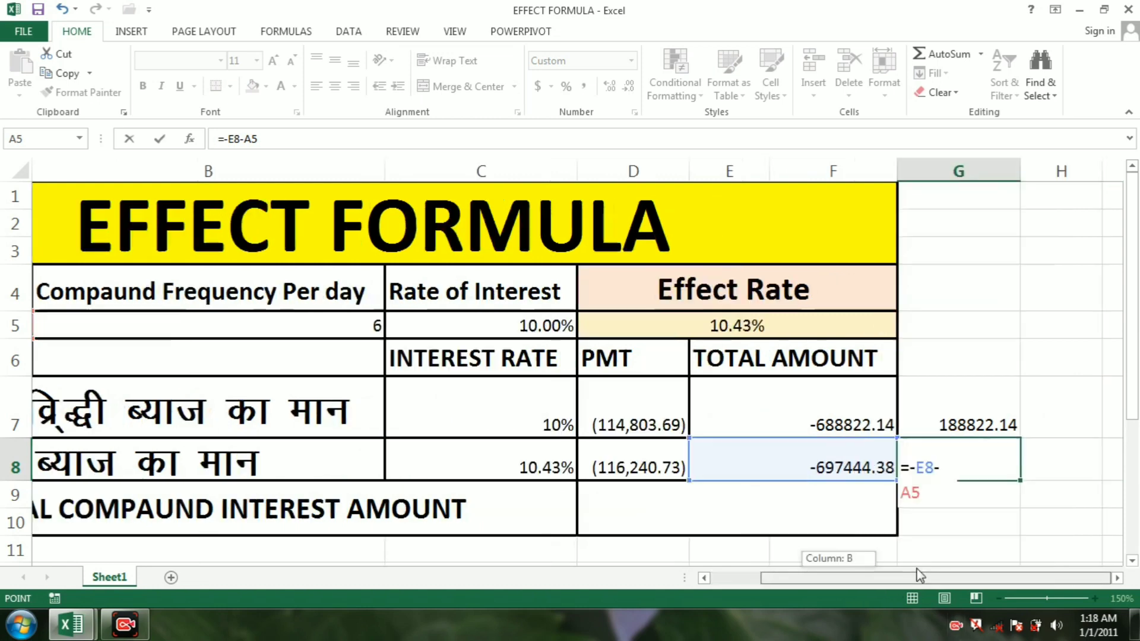
pyautogui.press('Return')
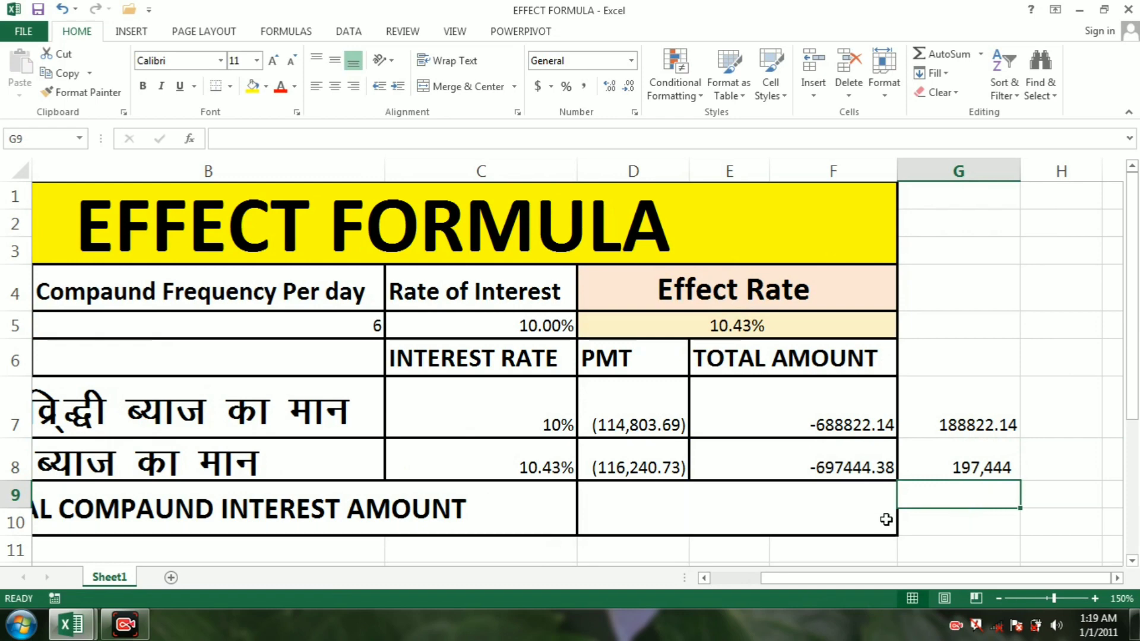
# Calculate the difference between the non-compound and compound interest amounts in G9 with the formula =G7-G8.
pyautogui.click(943, 537)
pyautogui.click(934, 488)
pyautogui.write('=')
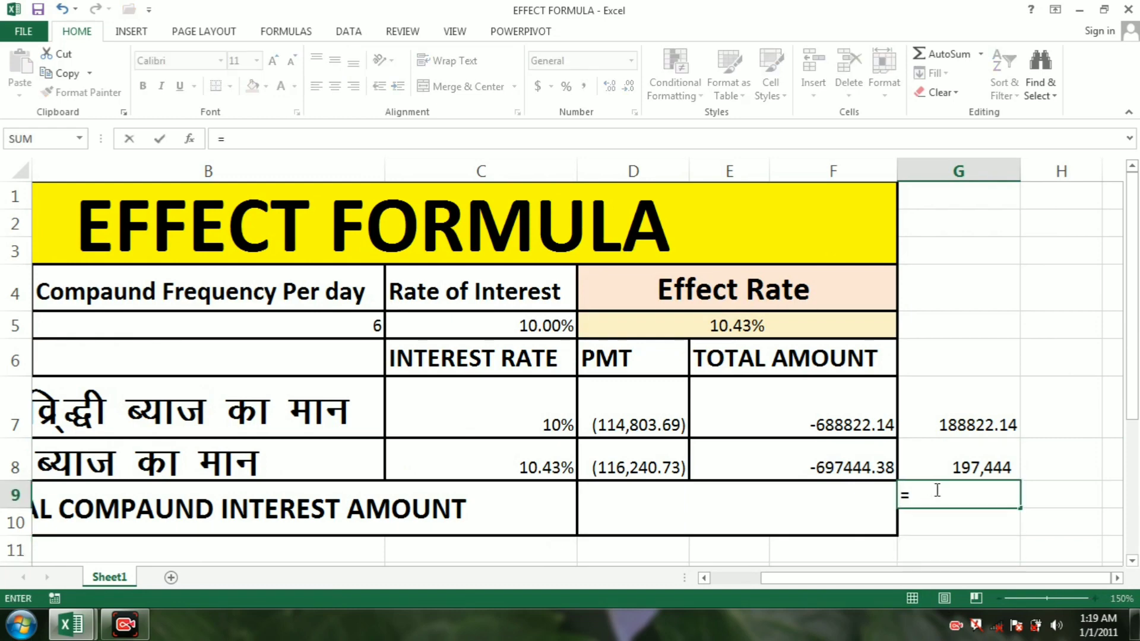
pyautogui.click(987, 424)
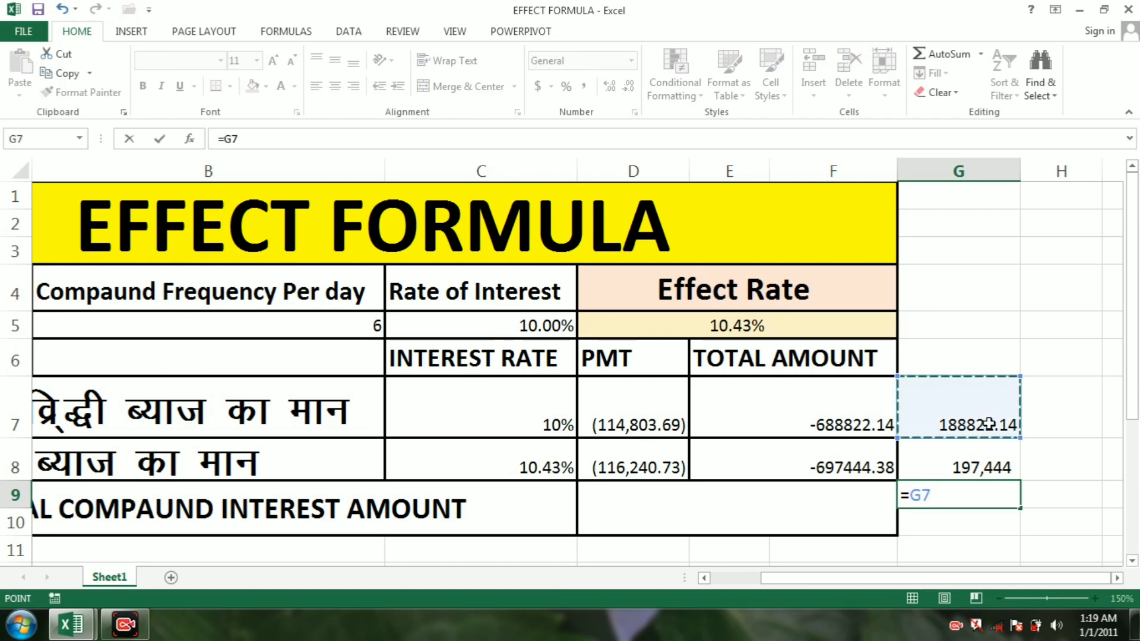
pyautogui.write('-')
pyautogui.click(971, 475)
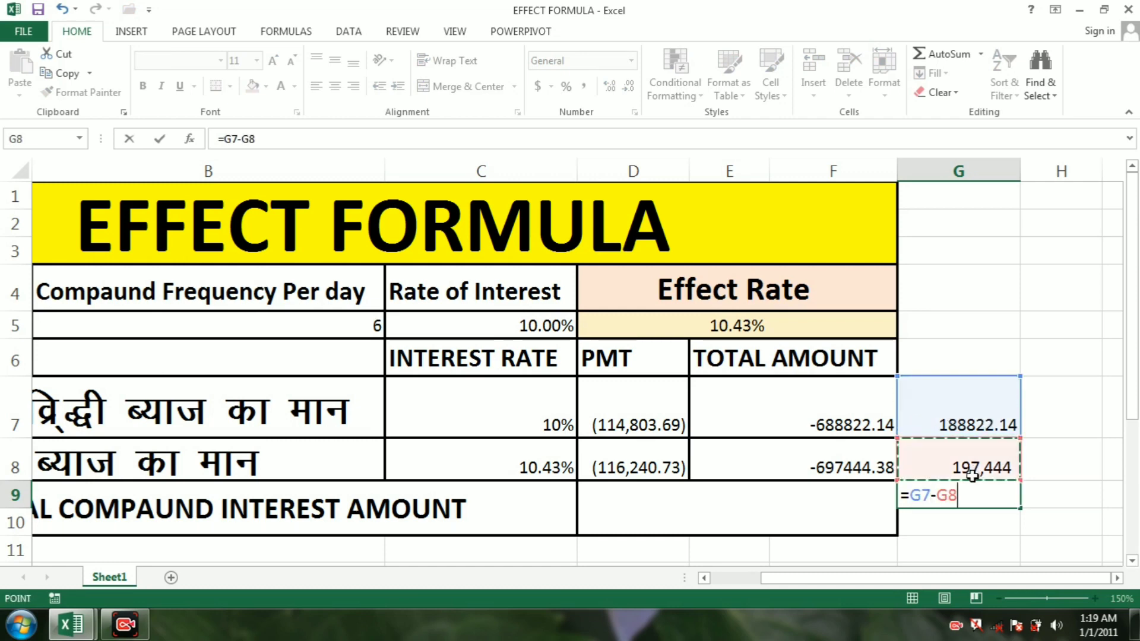
pyautogui.press('Return')
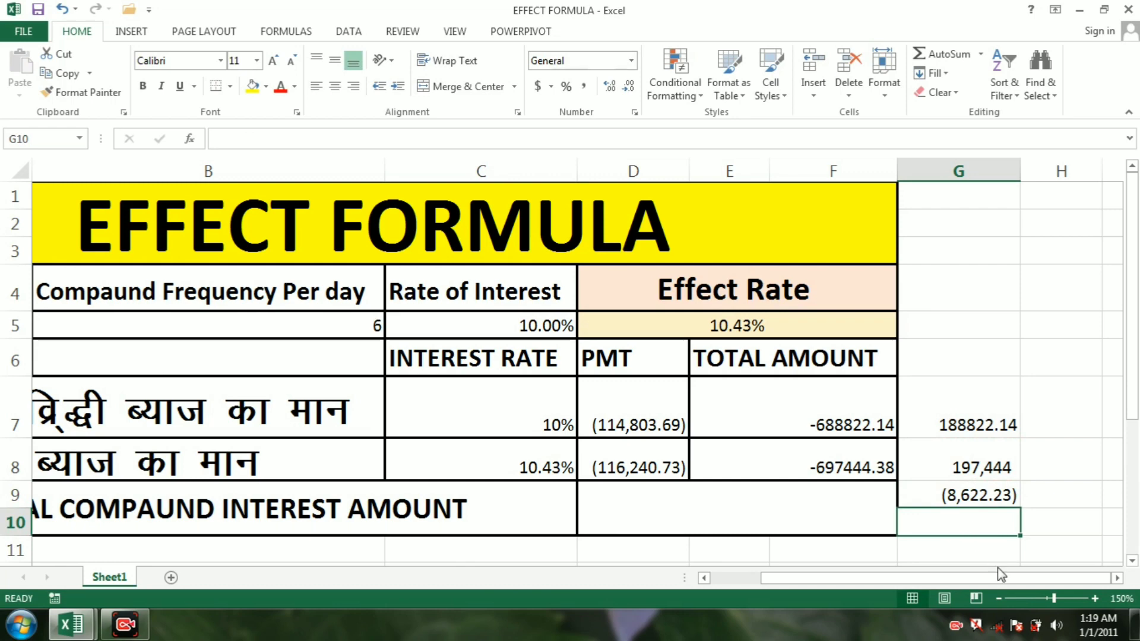
pyautogui.moveTo(971, 585); pyautogui.dragTo(808, 585)
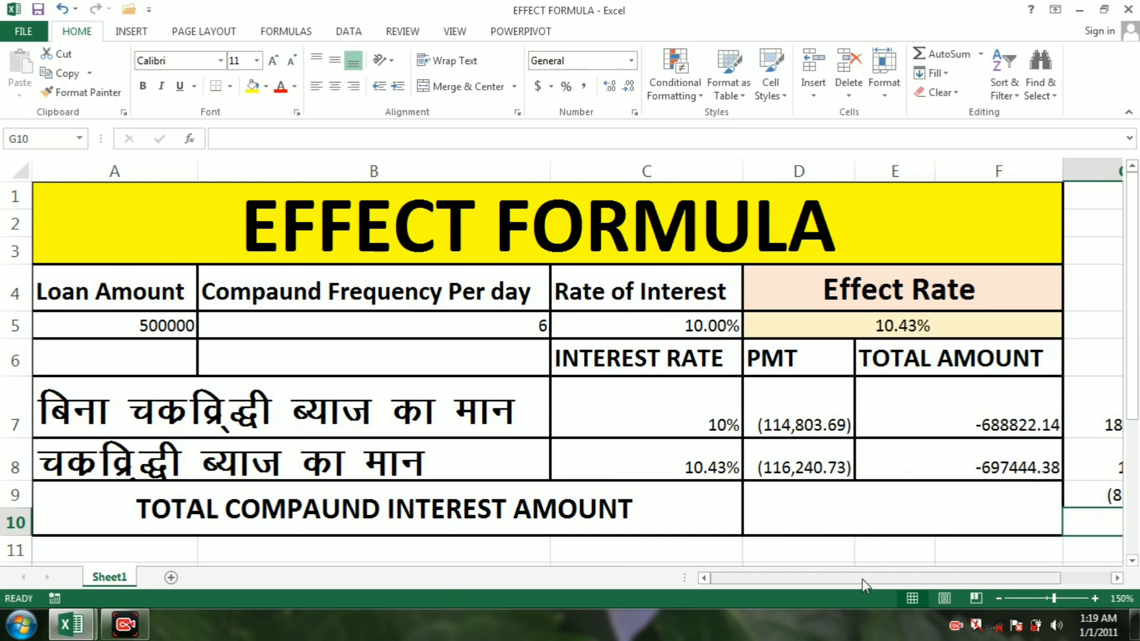
pyautogui.moveTo(861, 579); pyautogui.dragTo(882, 580)
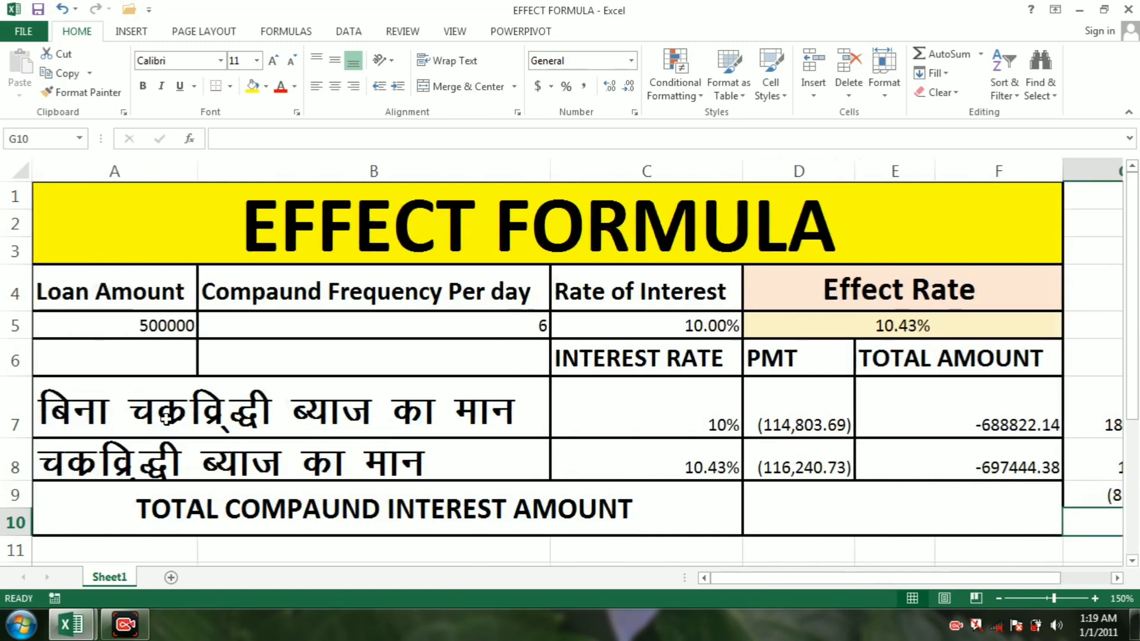